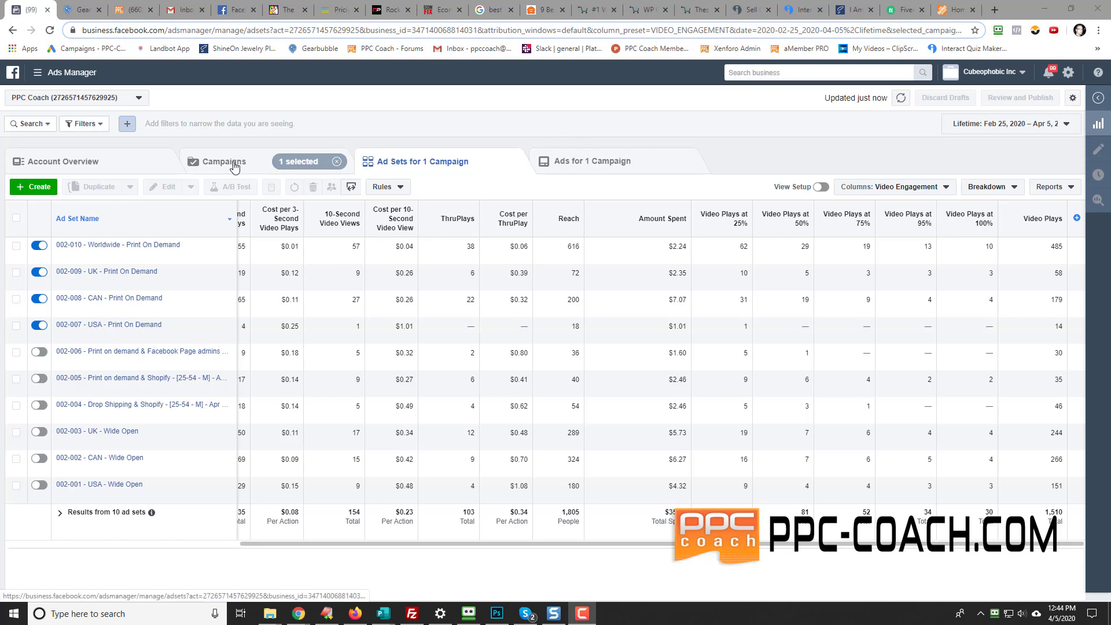
Step: Open ad 002-010's live Facebook post with comments in a new tab from the Ads view
left_click(579, 164)
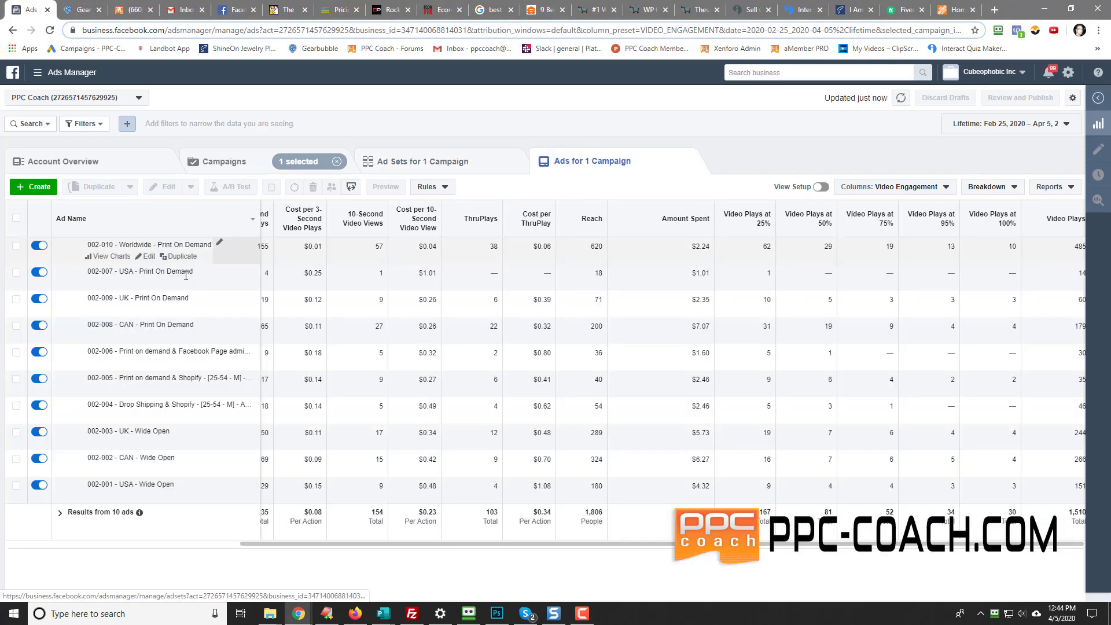
left_click(147, 256)
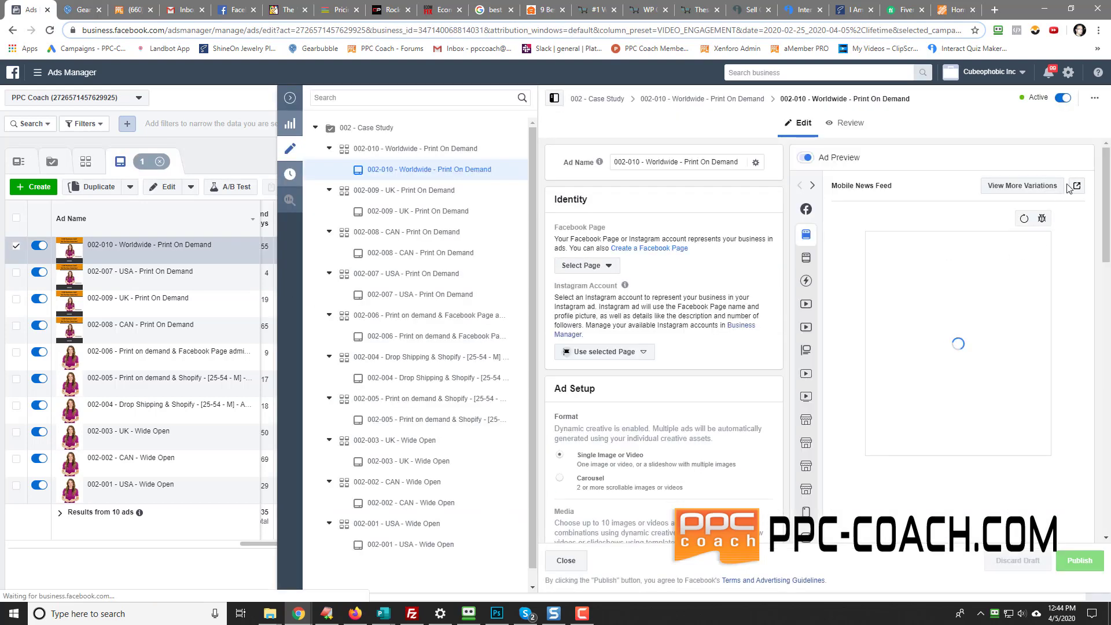
left_click(1076, 188)
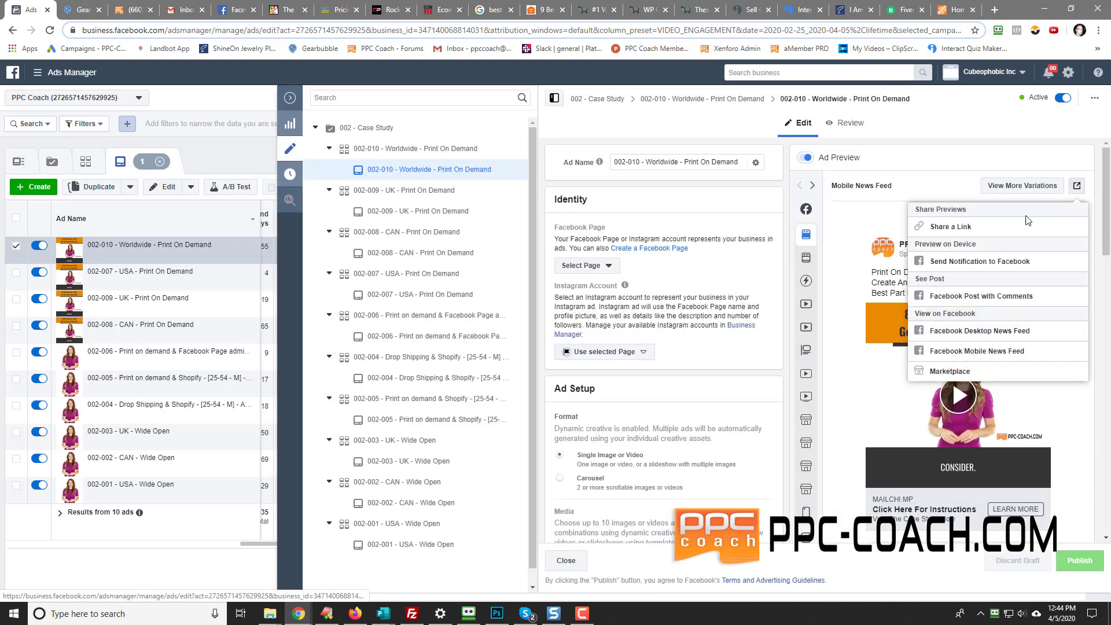
left_click(993, 297)
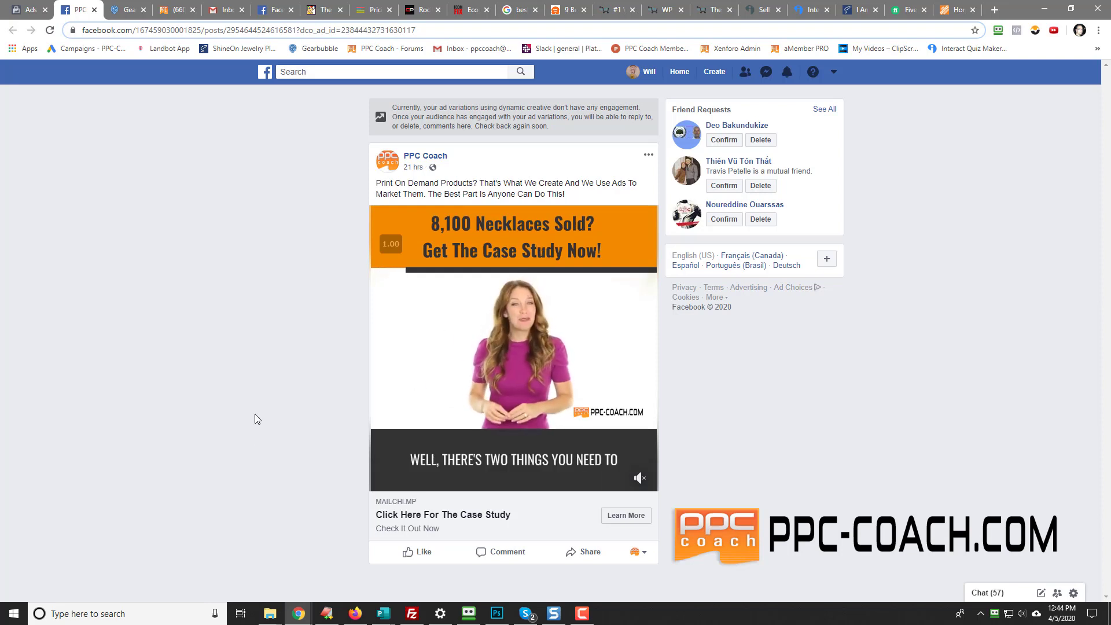
Step: Browse the Mailchimp case-study page down to its Email Address field, then return to Ads Manager
left_click(631, 515)
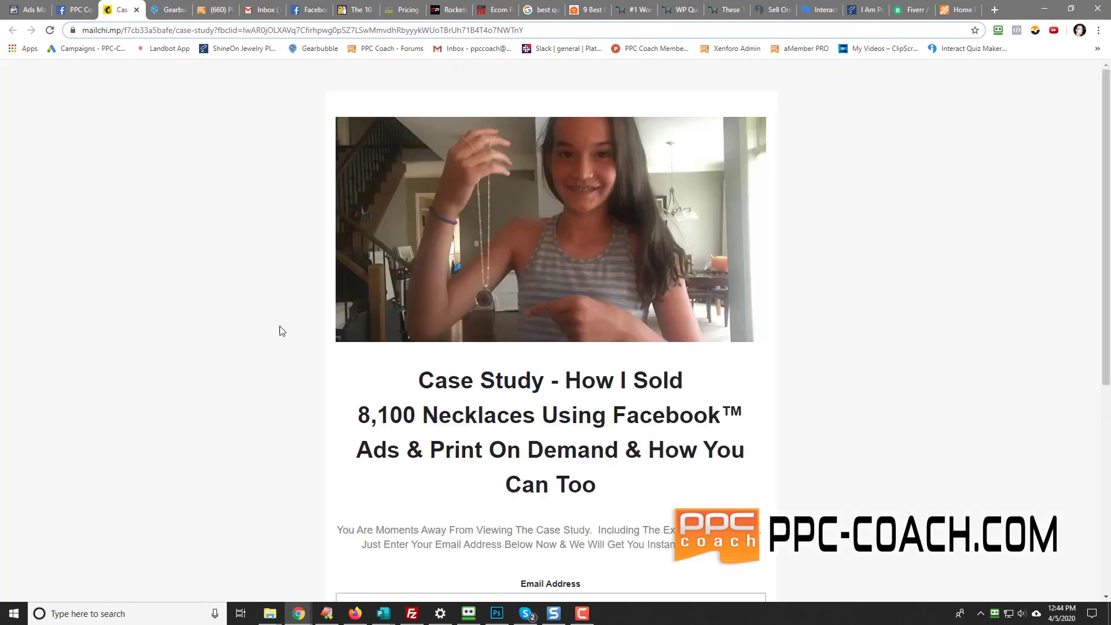
scroll(260, 402, "down", 5)
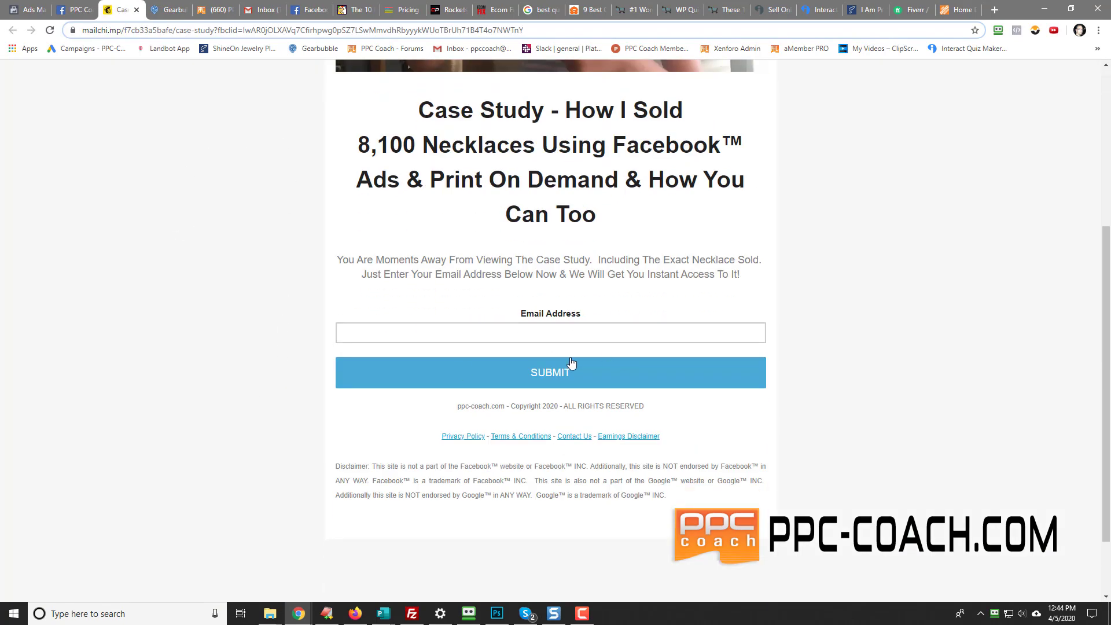
left_click(75, 10)
left_click(30, 11)
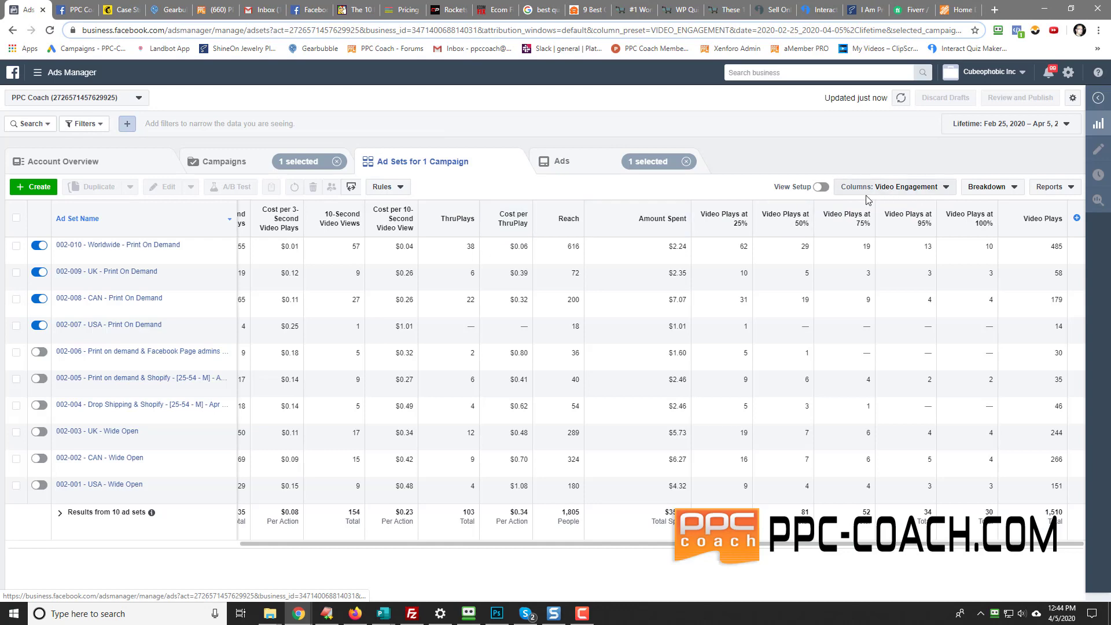
Step: Switch the ad sets table from Video Engagement to the Performance (Default) column preset
left_click_drag(650, 539, 694, 237)
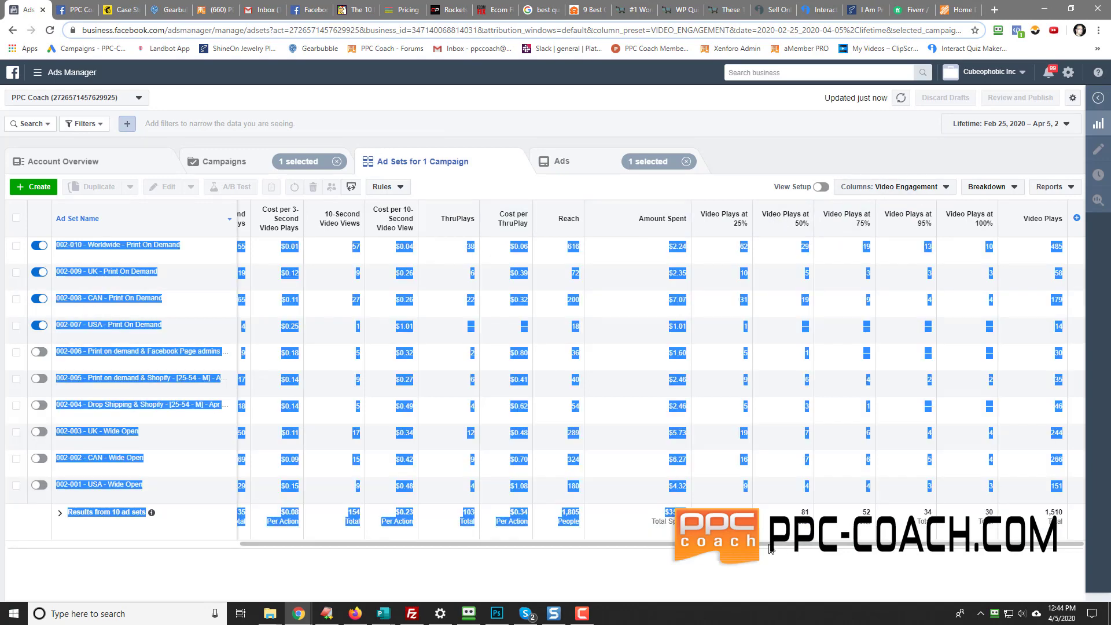
left_click(719, 411)
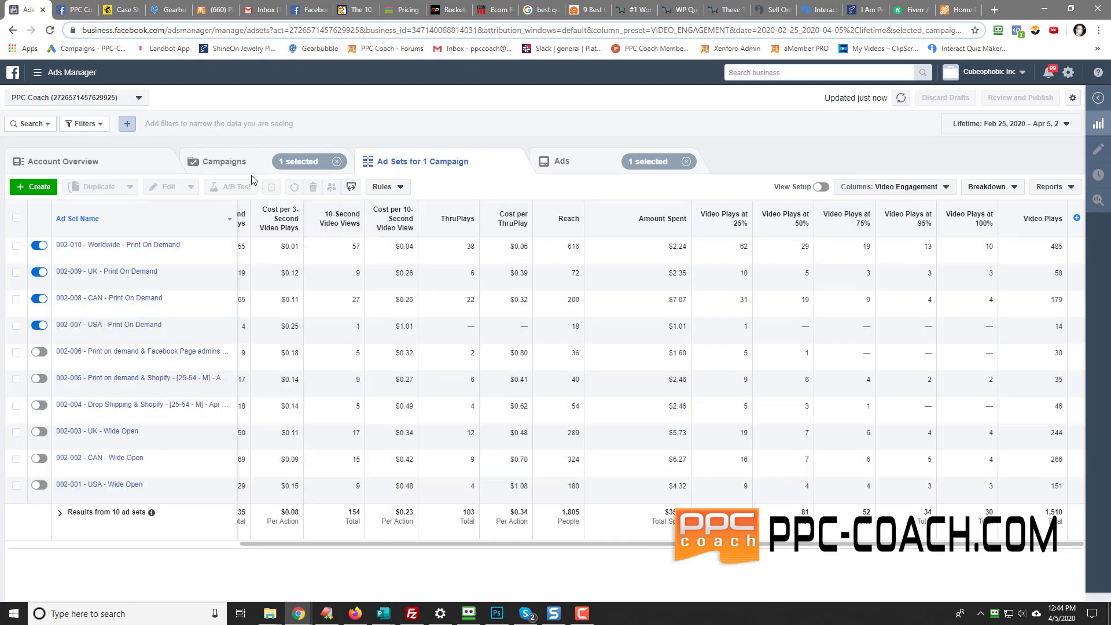
left_click(884, 187)
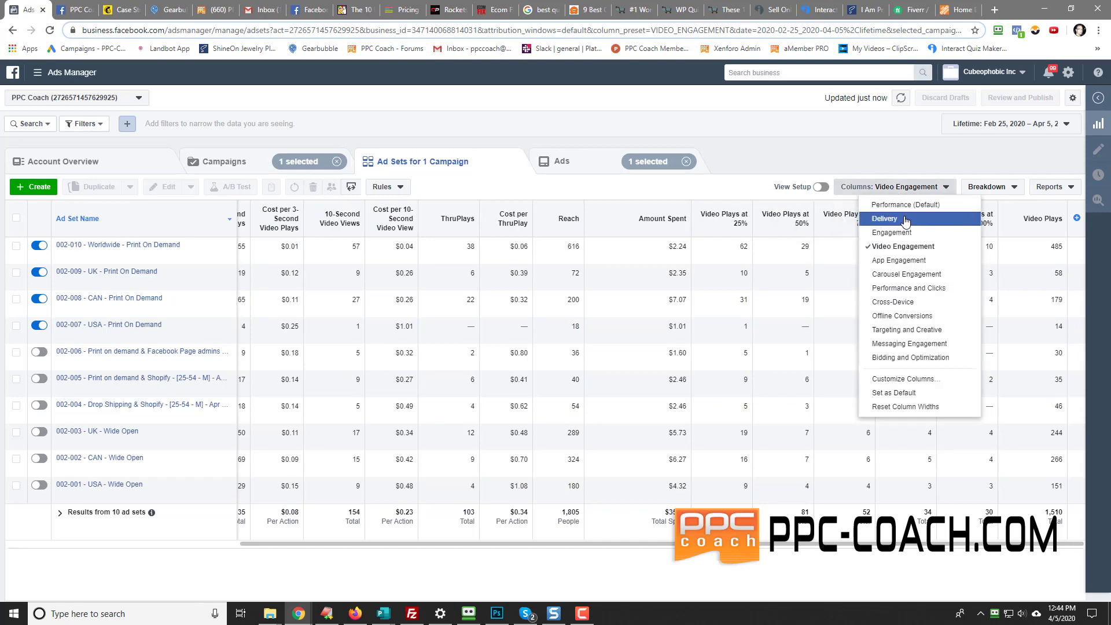
left_click(903, 204)
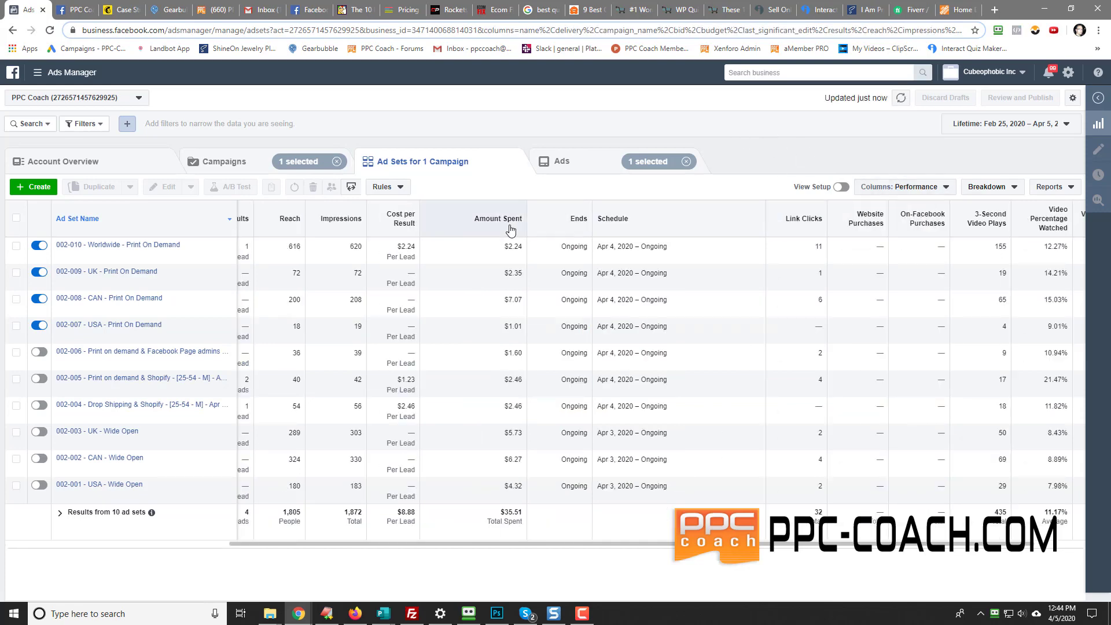
left_click_drag(295, 545, 513, 570)
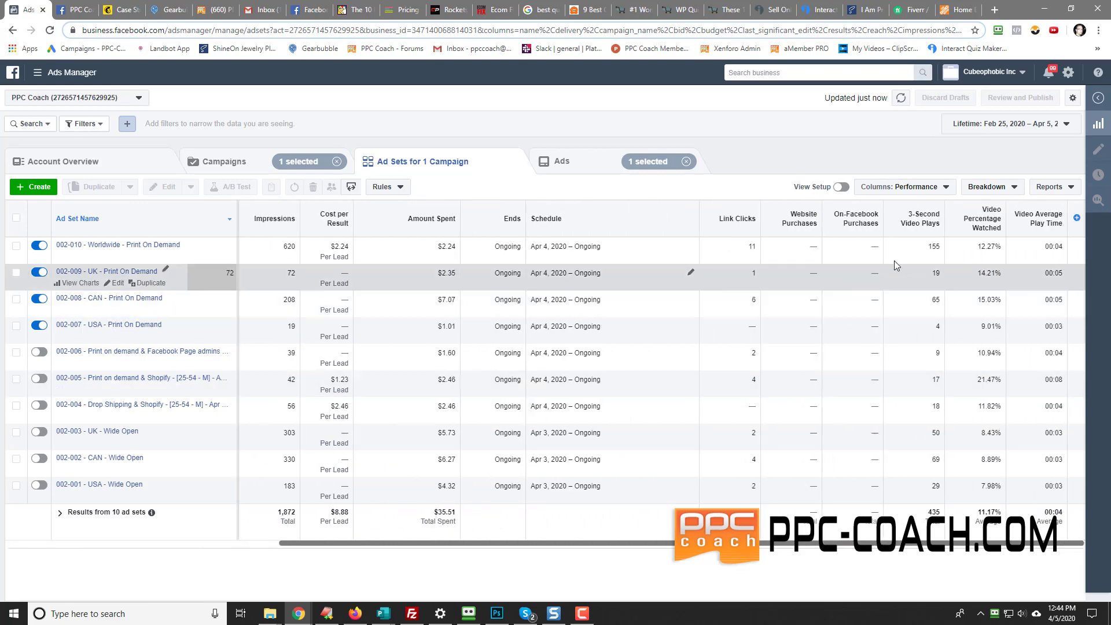
left_click(900, 187)
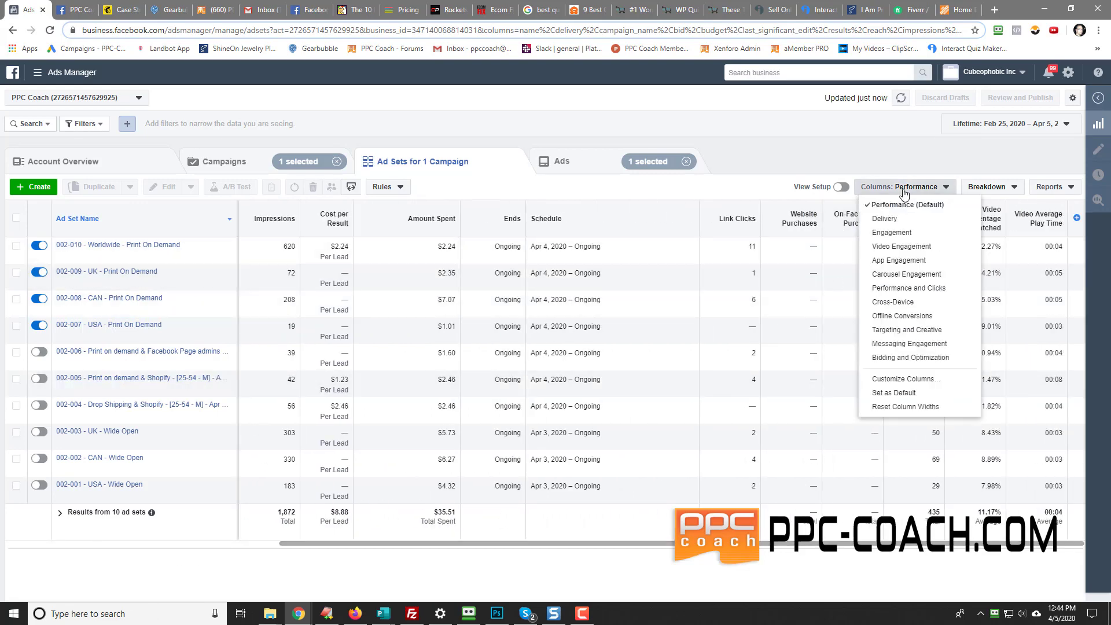
Step: In Customize Columns, remove every selected column except Ad Set Name and Delivery
left_click(914, 379)
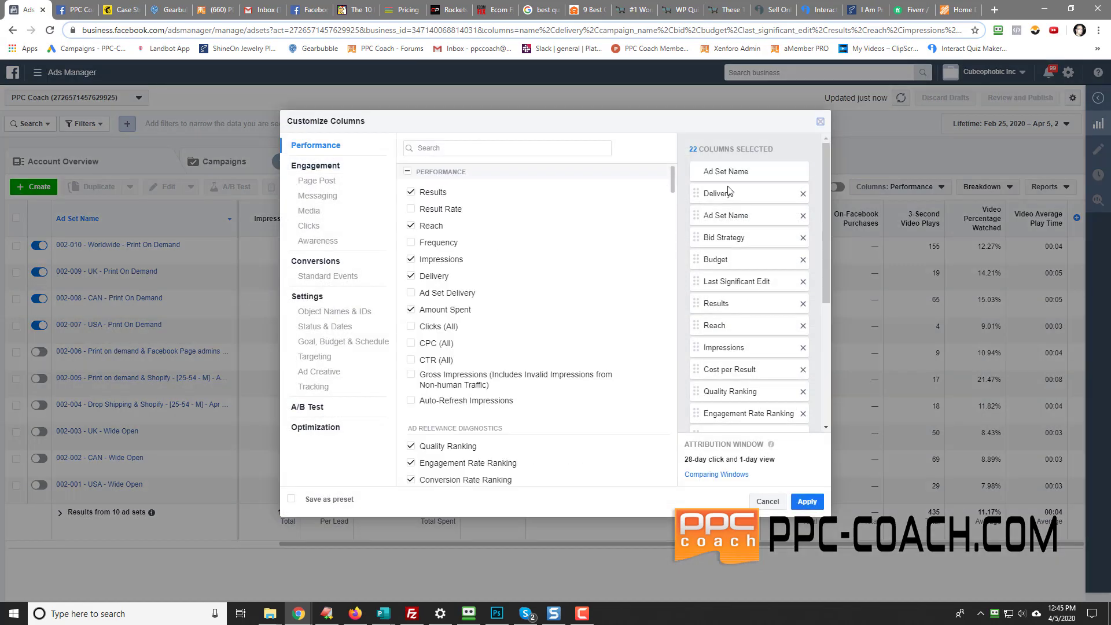
left_click(802, 215)
left_click(803, 215)
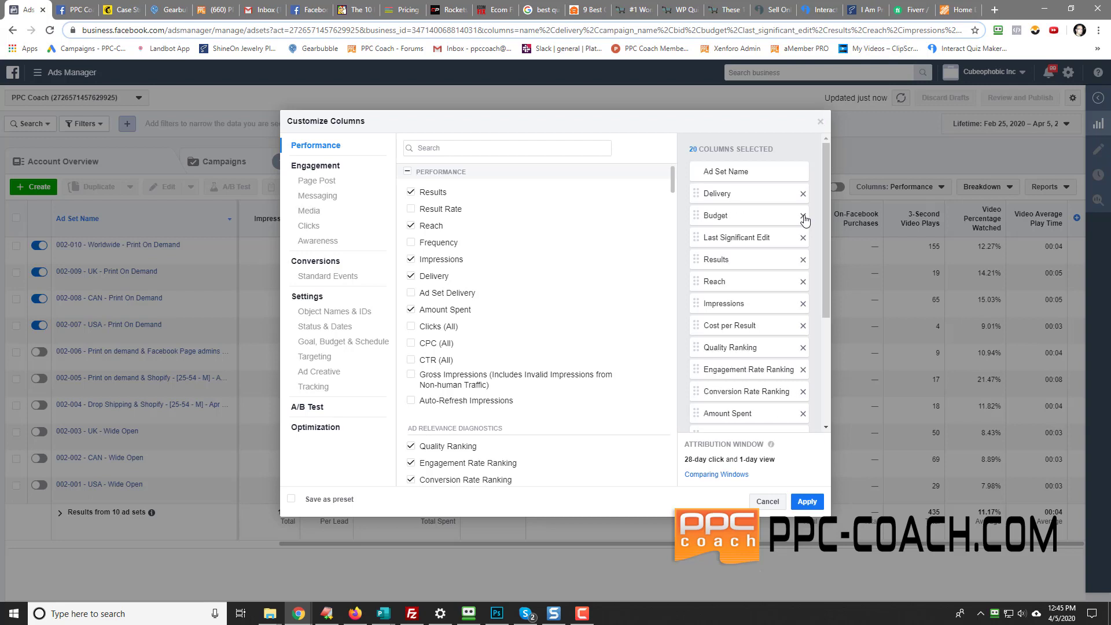
left_click(803, 215)
left_click(803, 215)
left_click(803, 215)
left_click(803, 215)
left_click(802, 215)
left_click(803, 215)
left_click(803, 215)
left_click(803, 215)
left_click(803, 215)
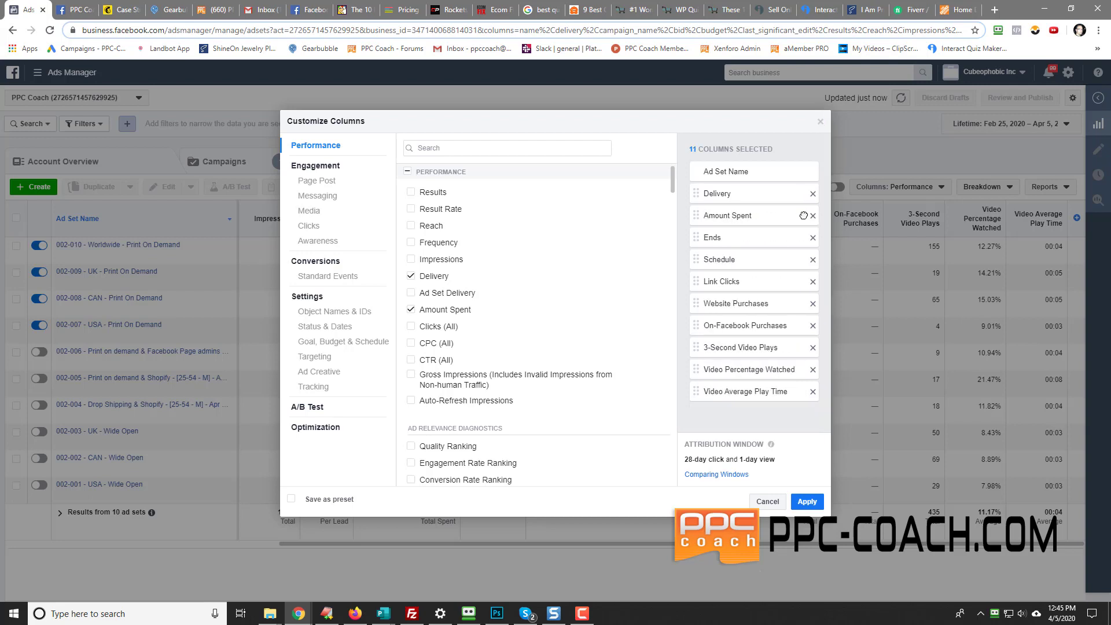
left_click(812, 216)
left_click(812, 216)
left_click(813, 215)
left_click(813, 215)
left_click(813, 215)
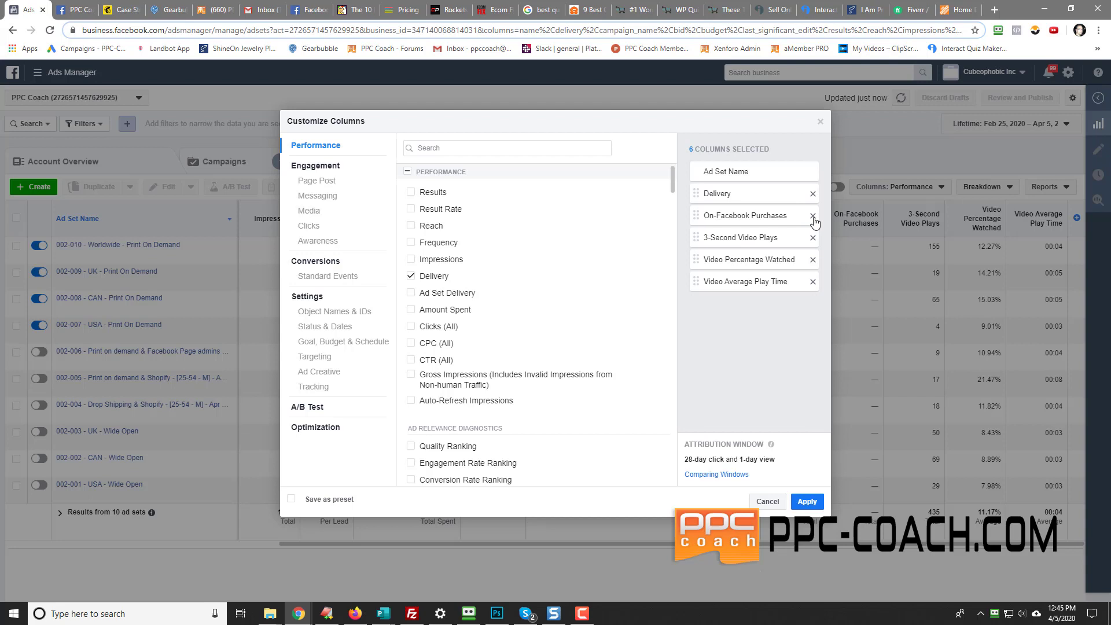
left_click(813, 215)
double_click(813, 215)
left_click(813, 215)
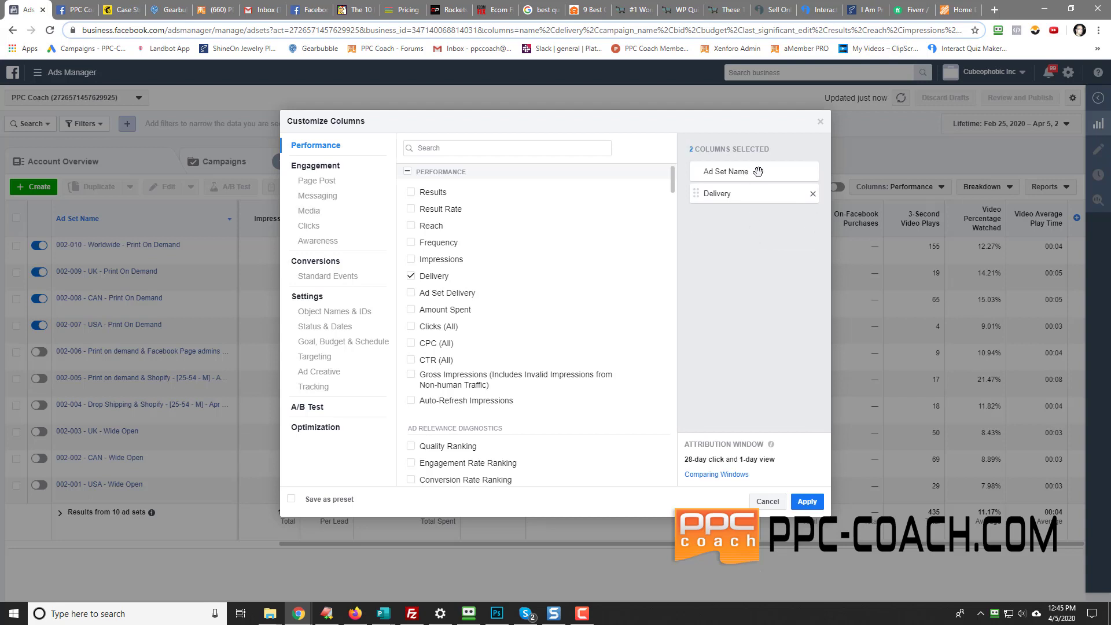
left_click(478, 149)
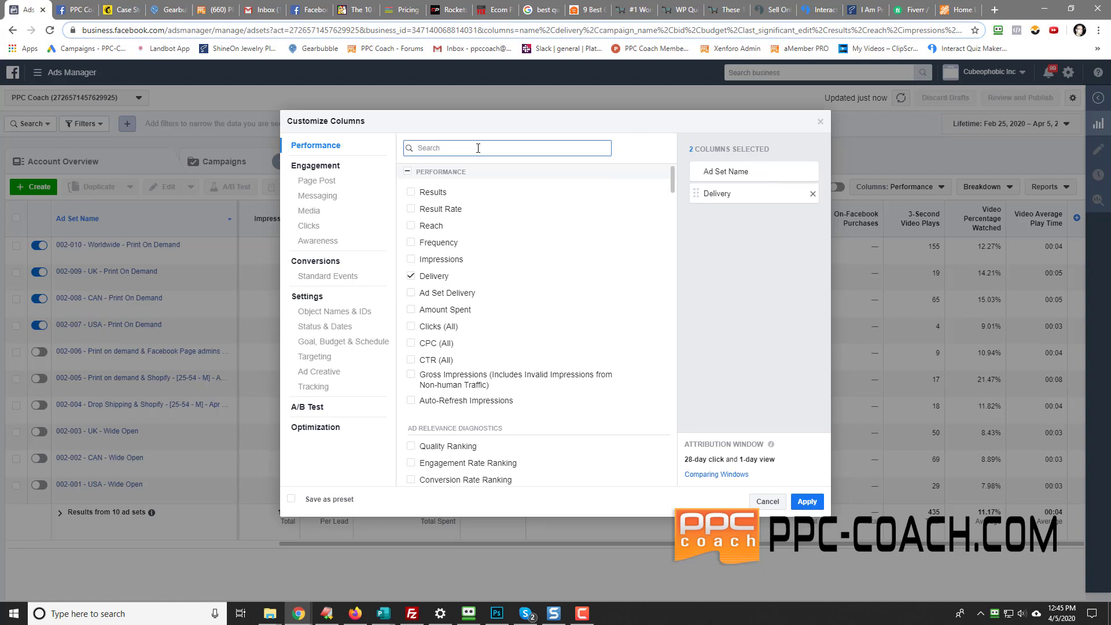
Step: Search for and add the Reach, Budget, Amount Spent and Bid Strategy columns, giving 6 selected
type("reach")
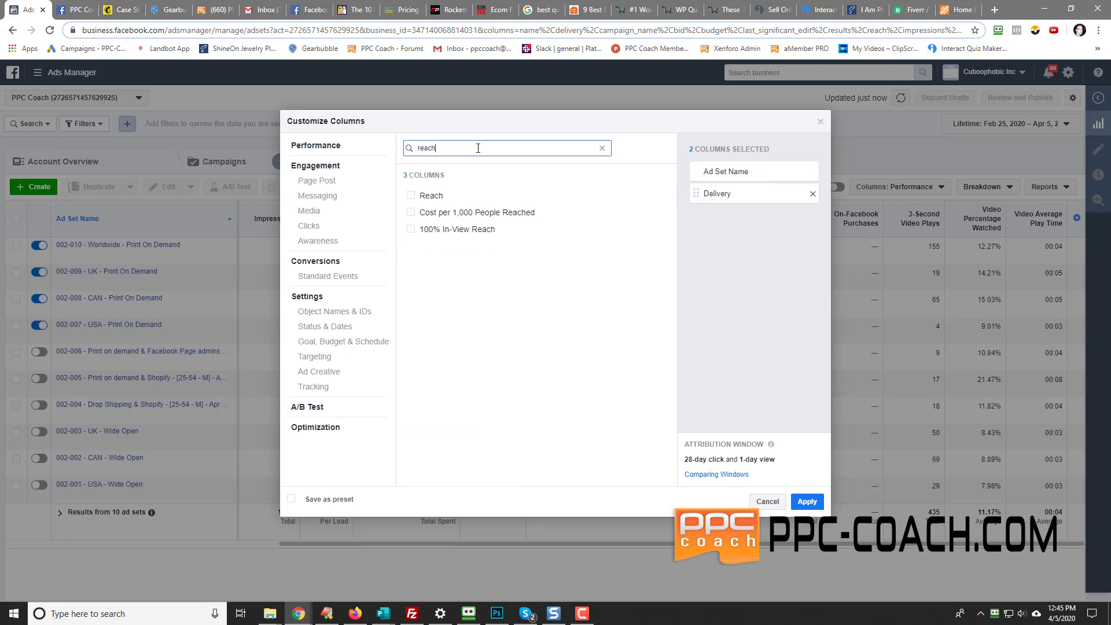
left_click(431, 196)
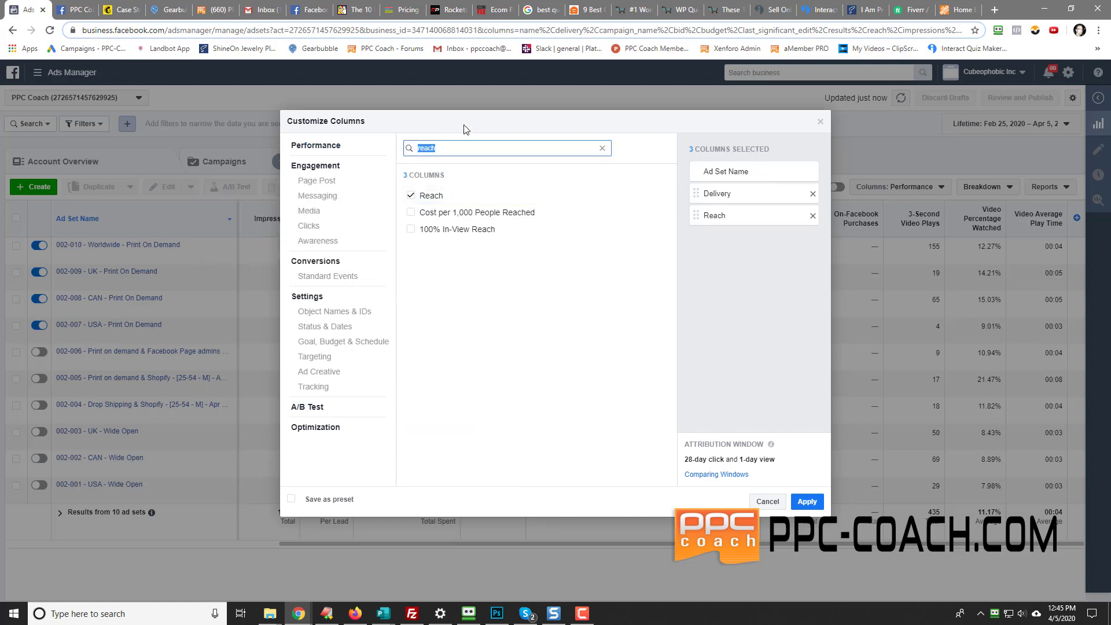
type("budget")
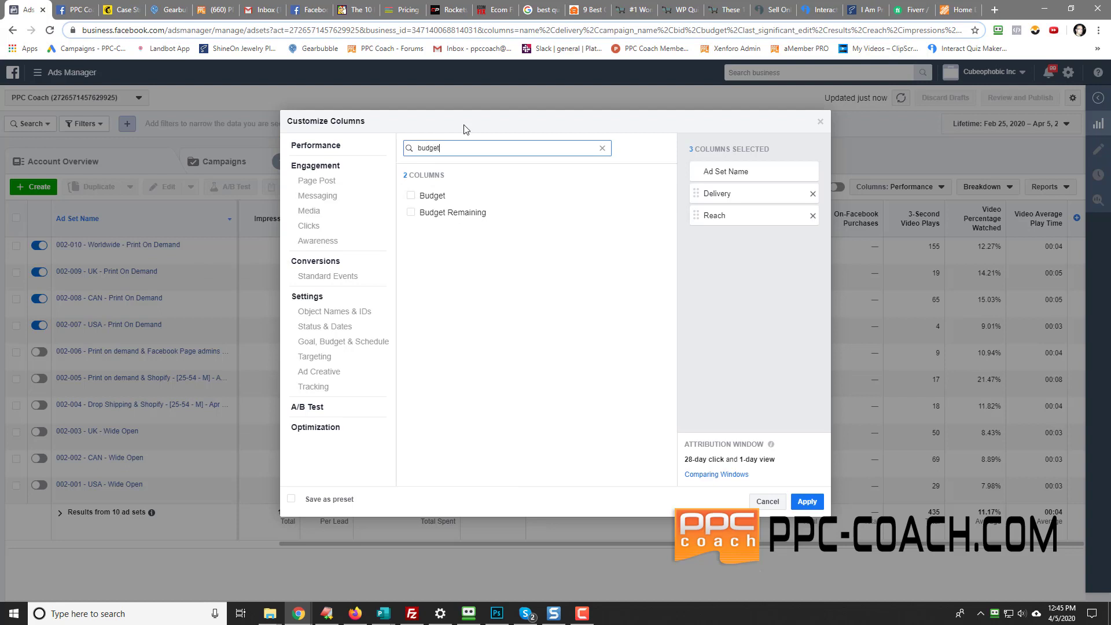
left_click(432, 197)
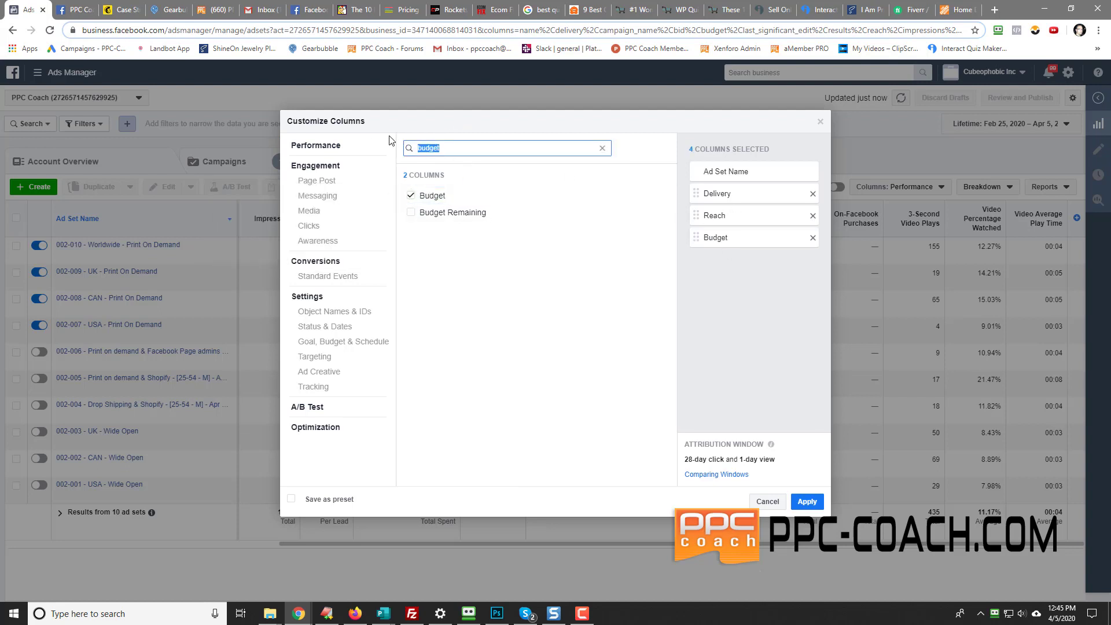
type("amount")
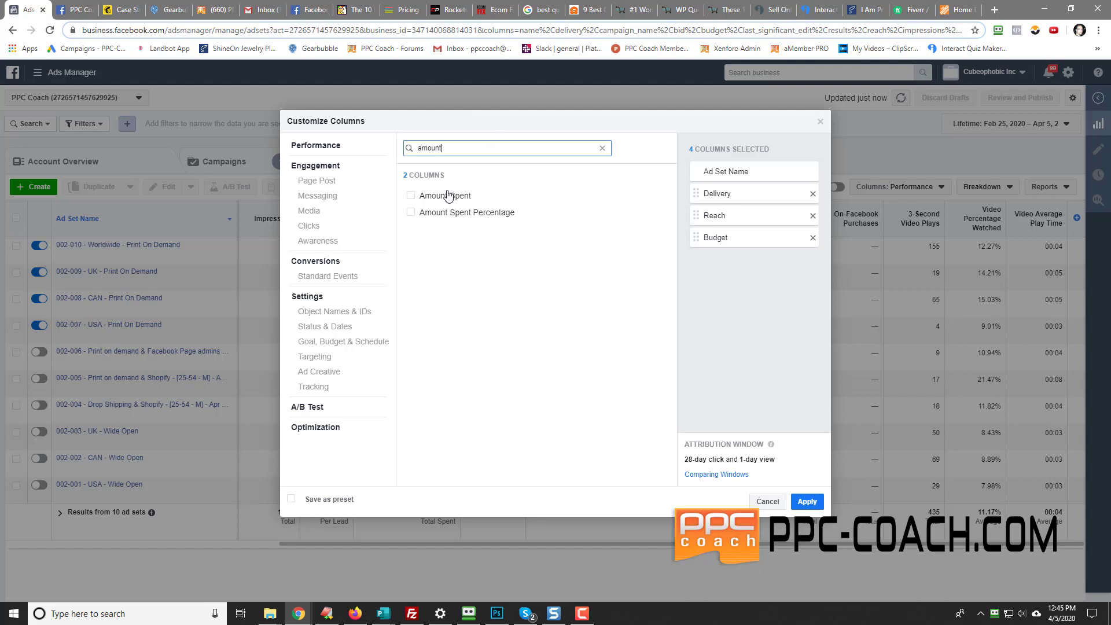
left_click(448, 196)
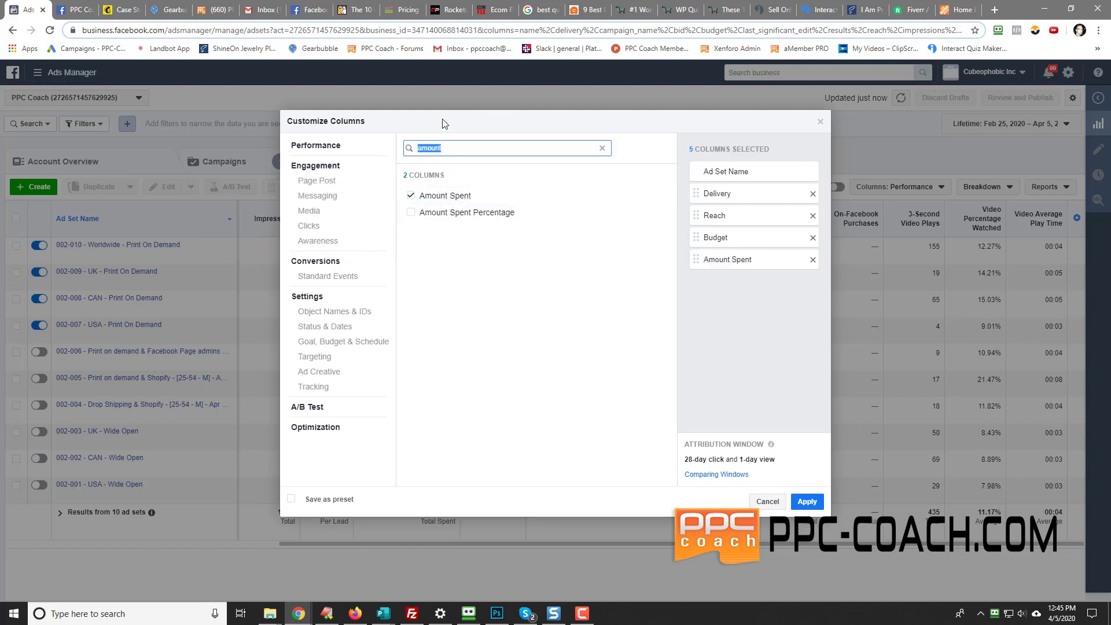
type("bid")
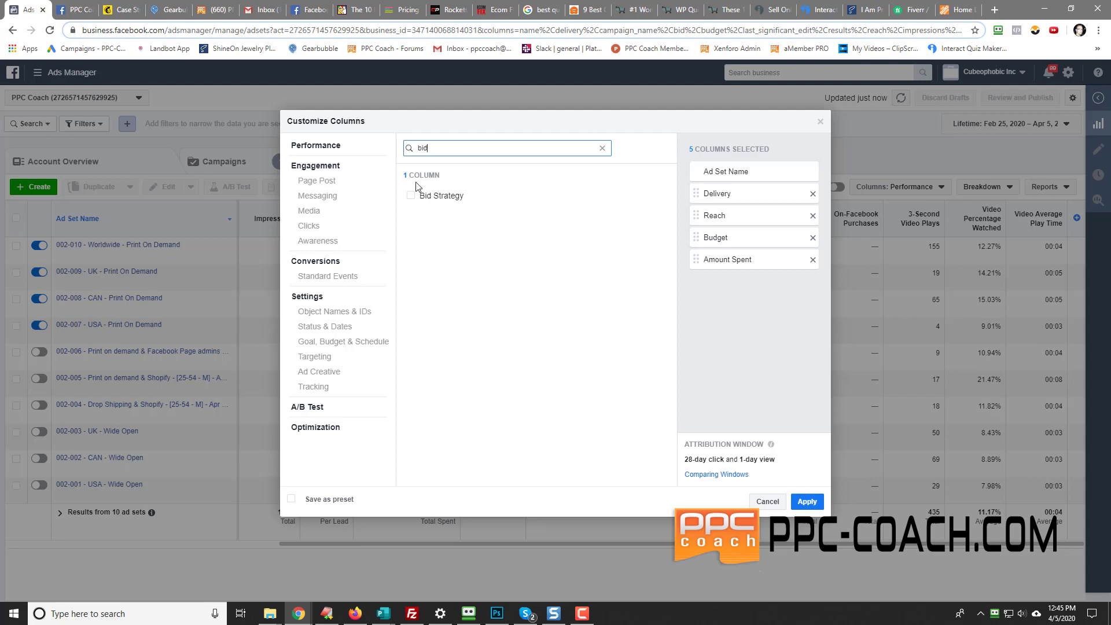
left_click(427, 197)
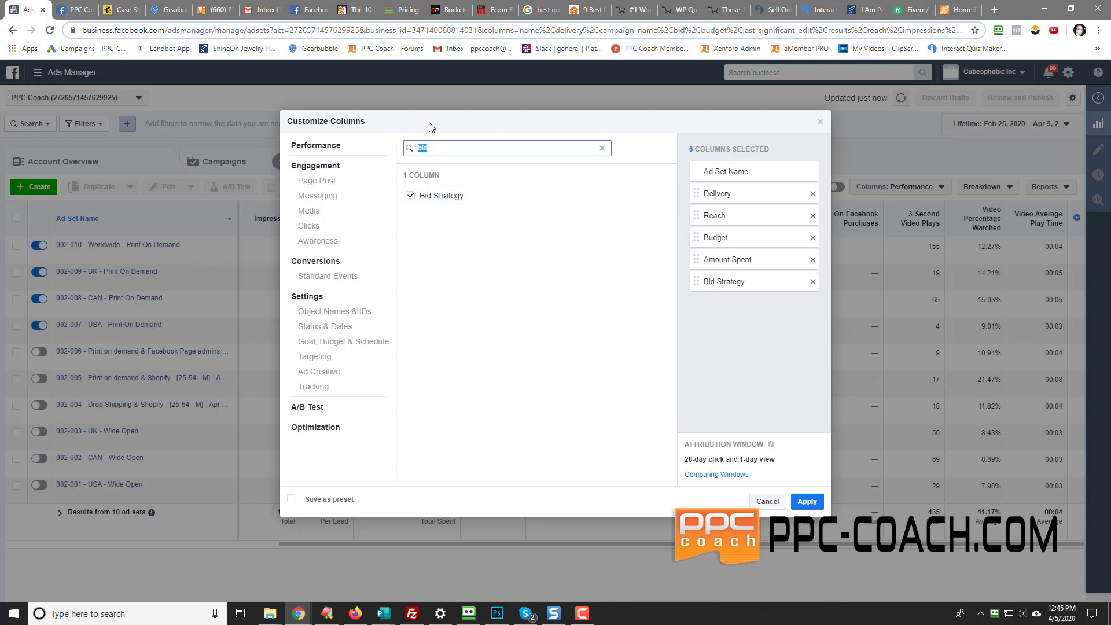
type("content views")
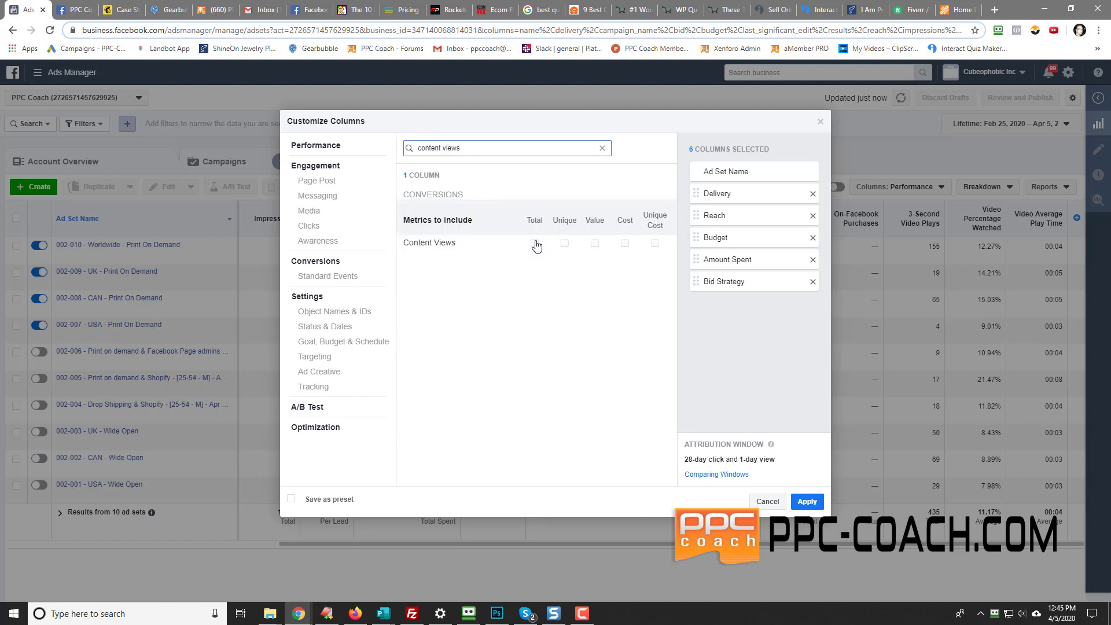
Step: Add the Content Views total column, dropping its mobile app, website and offline breakdowns
left_click(538, 246)
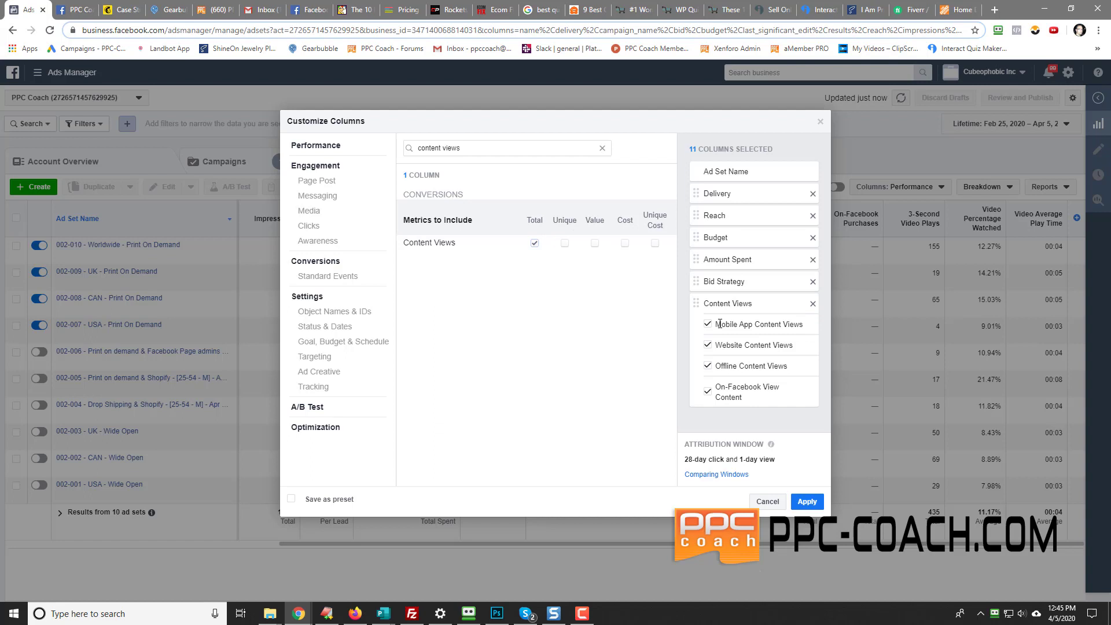
left_click(708, 325)
left_click(708, 346)
left_click(707, 366)
Step: Add the Adds to Cart total only, without mobile app, website, offline or On-Facebook breakdowns
left_click_drag(485, 148, 381, 144)
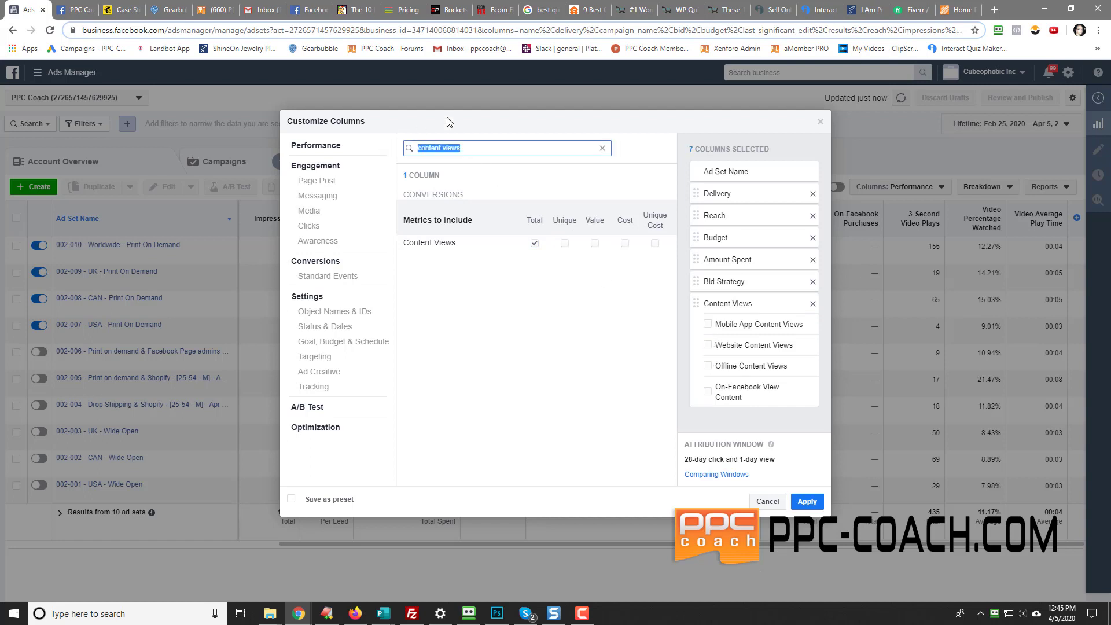
type("adds to cart")
left_click(534, 243)
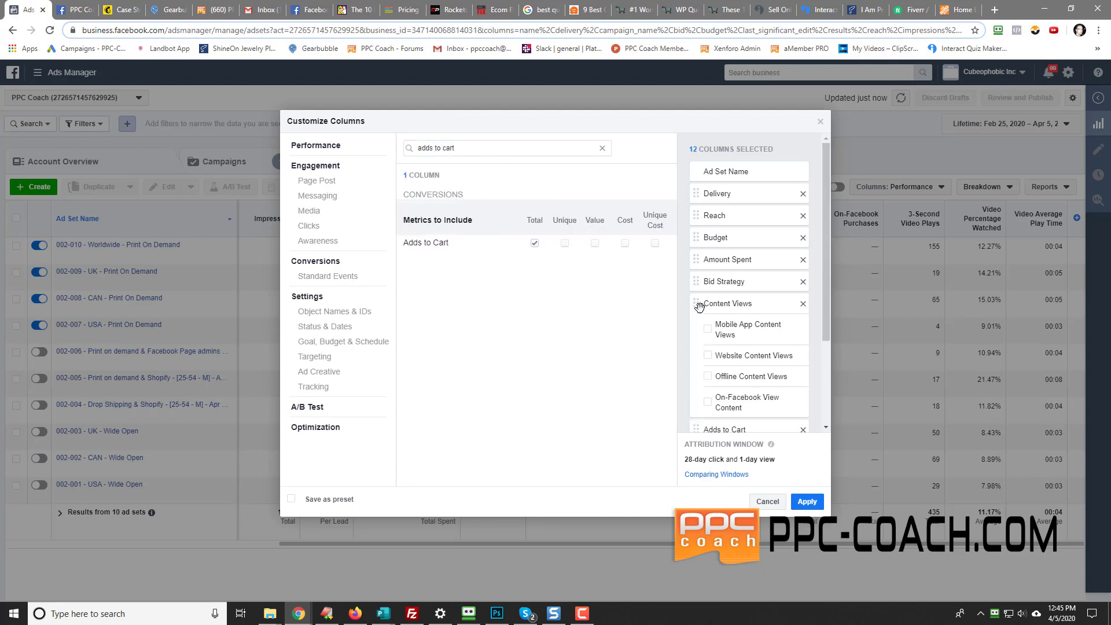
scroll(786, 380, "down", 2)
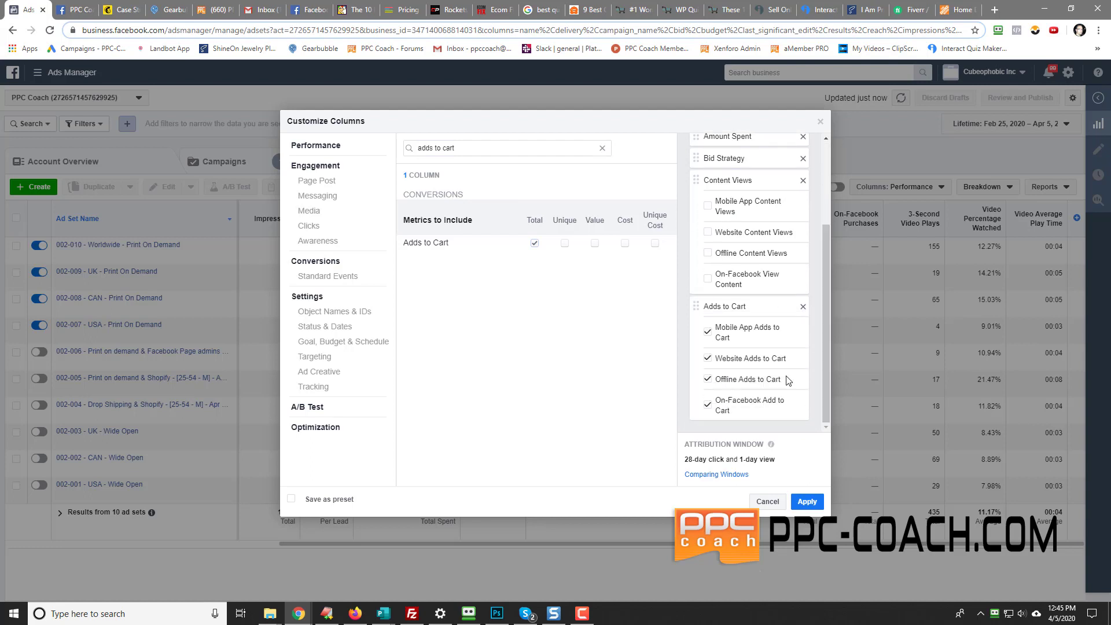
left_click(708, 332)
left_click(707, 358)
left_click(707, 379)
left_click(707, 405)
left_click(707, 404)
Step: Search 'purchases' and add the Purchases total and Cost per Purchase columns
triple_click(449, 149)
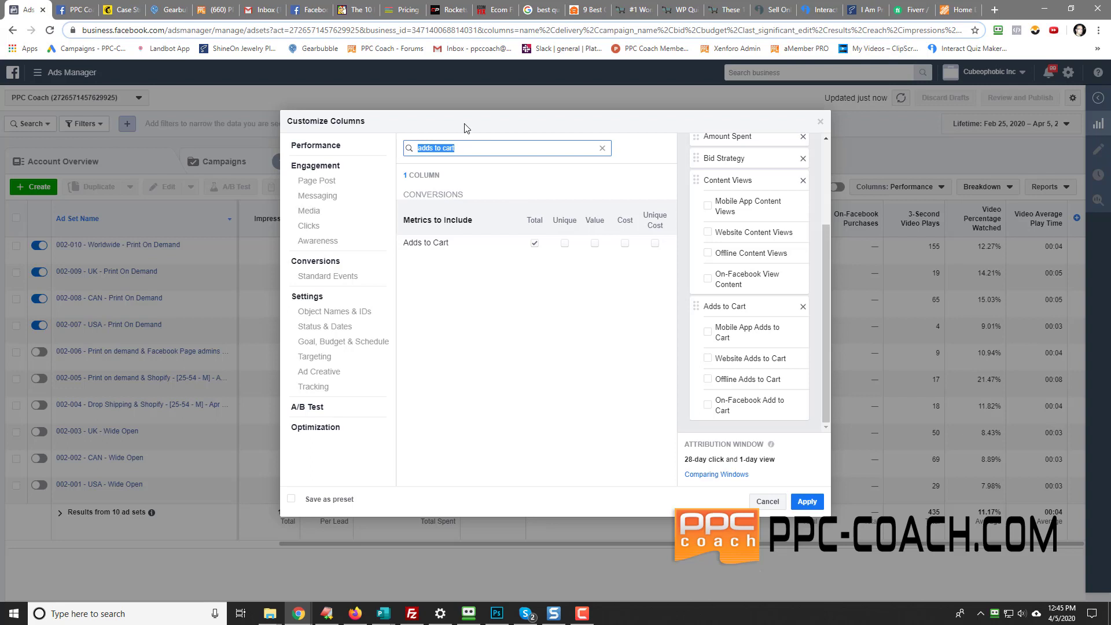
type("purchse")
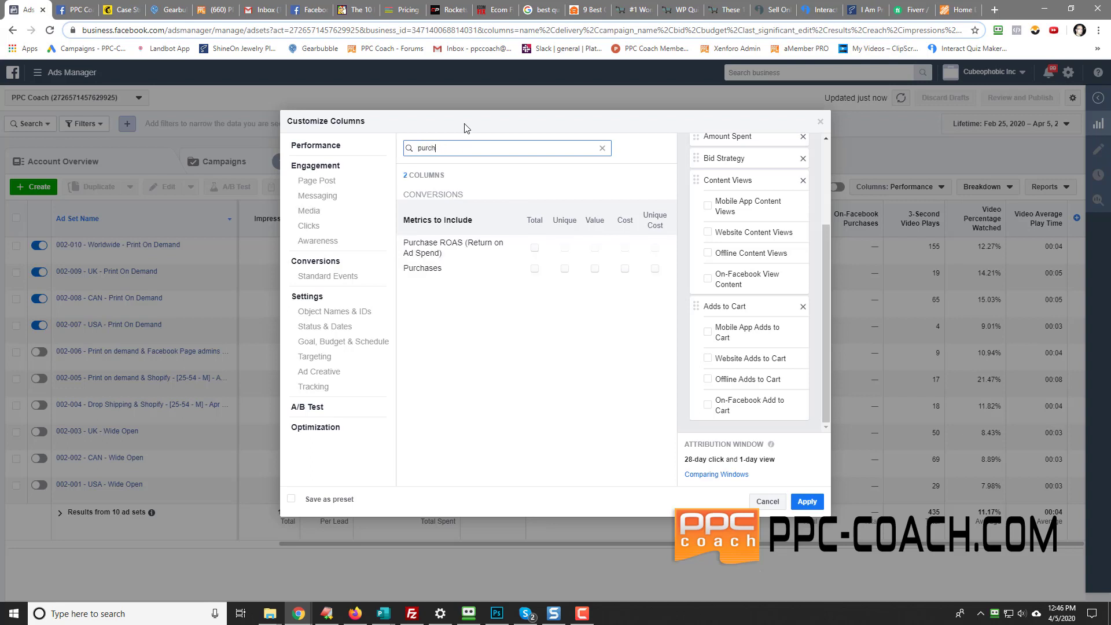
key("BackSpace")
type("ase")
left_click(534, 269)
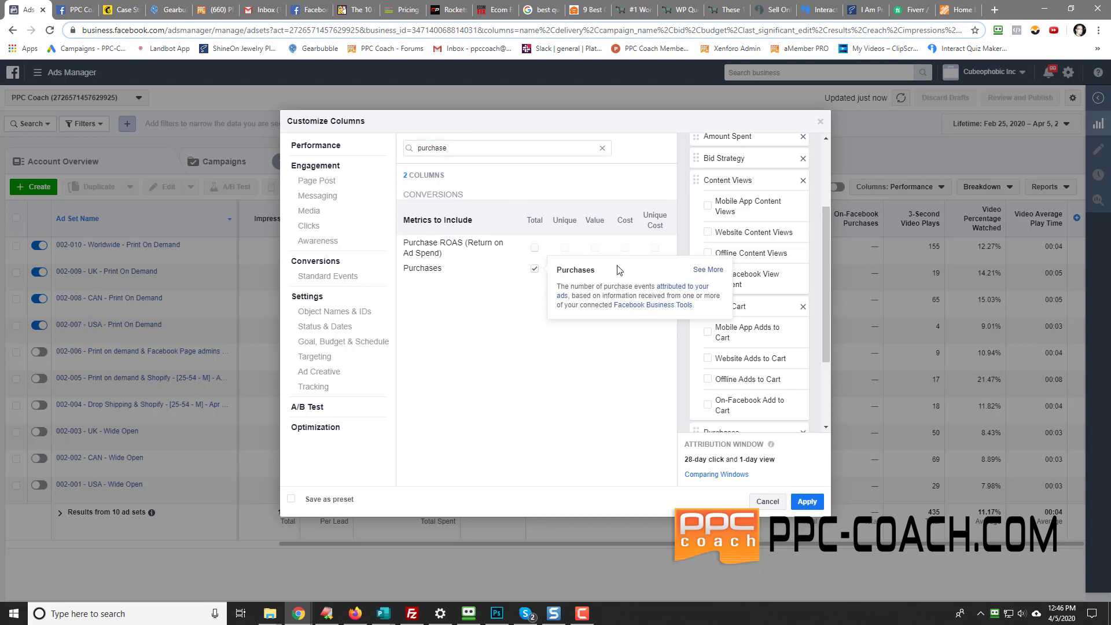
left_click(622, 269)
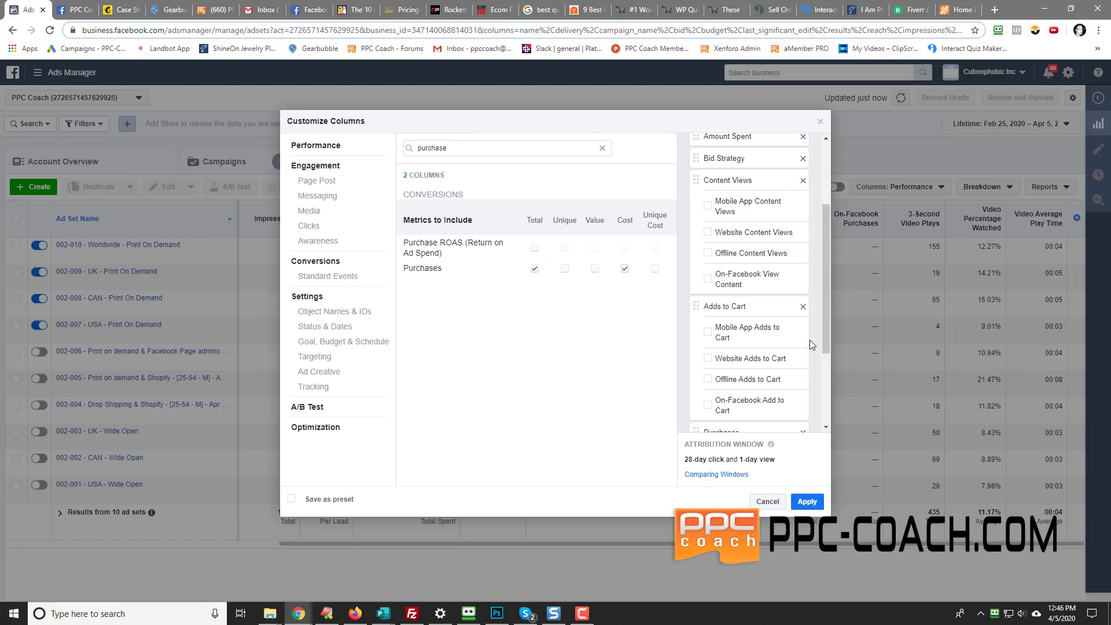
Step: Untick the mobile app, website, offline and On-Facebook purchase breakdowns
left_click_drag(826, 339, 831, 422)
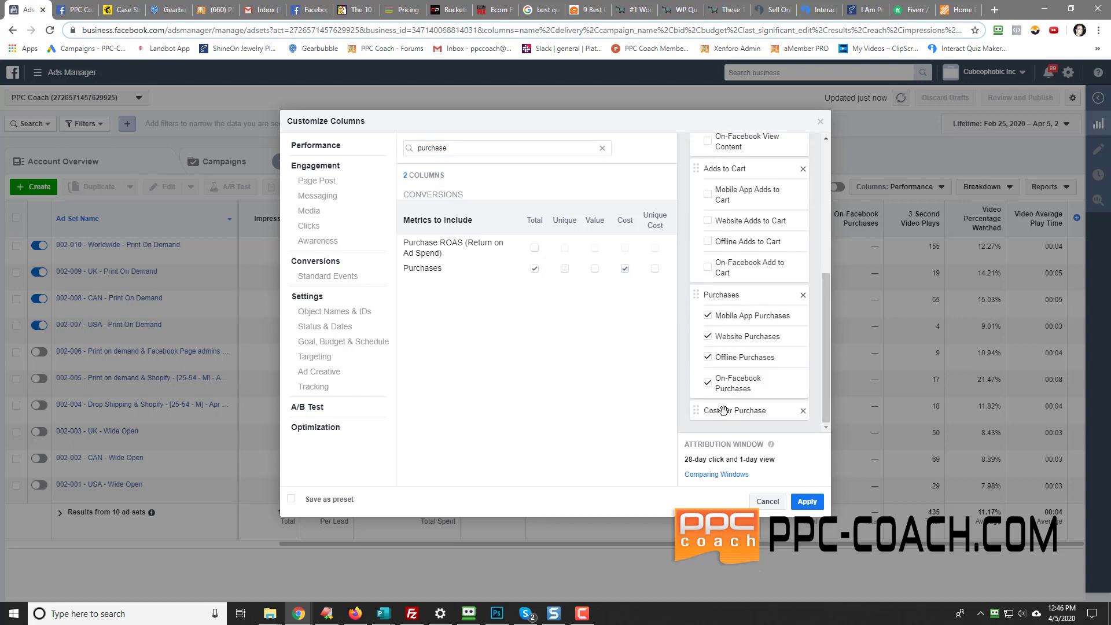
left_click(707, 315)
left_click(707, 336)
left_click(707, 357)
left_click(707, 382)
left_click_drag(457, 148, 379, 148)
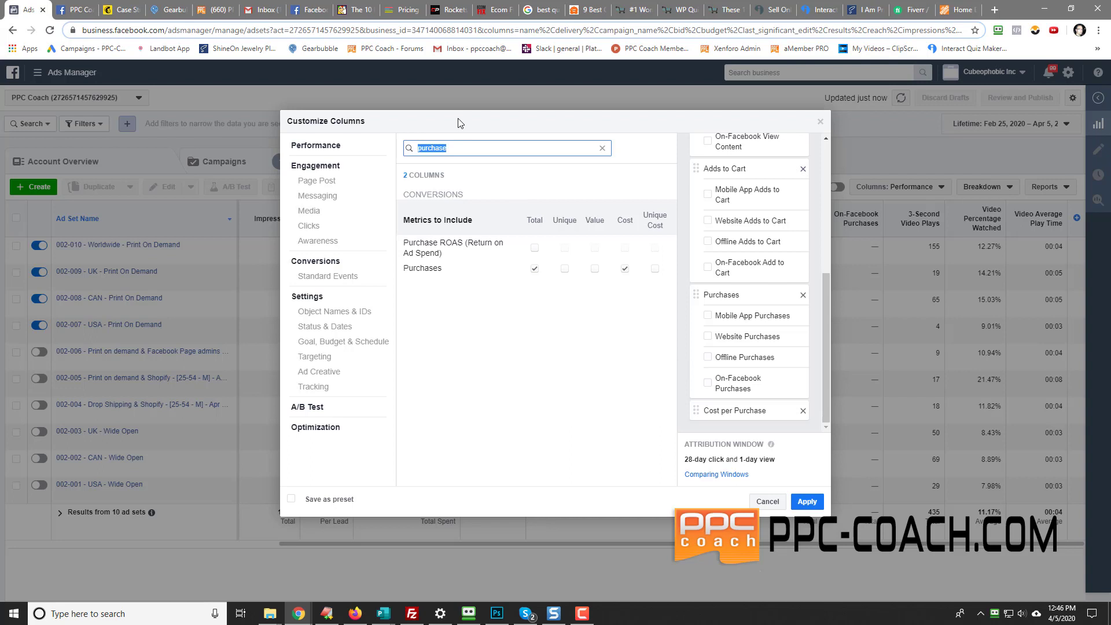
type("lead")
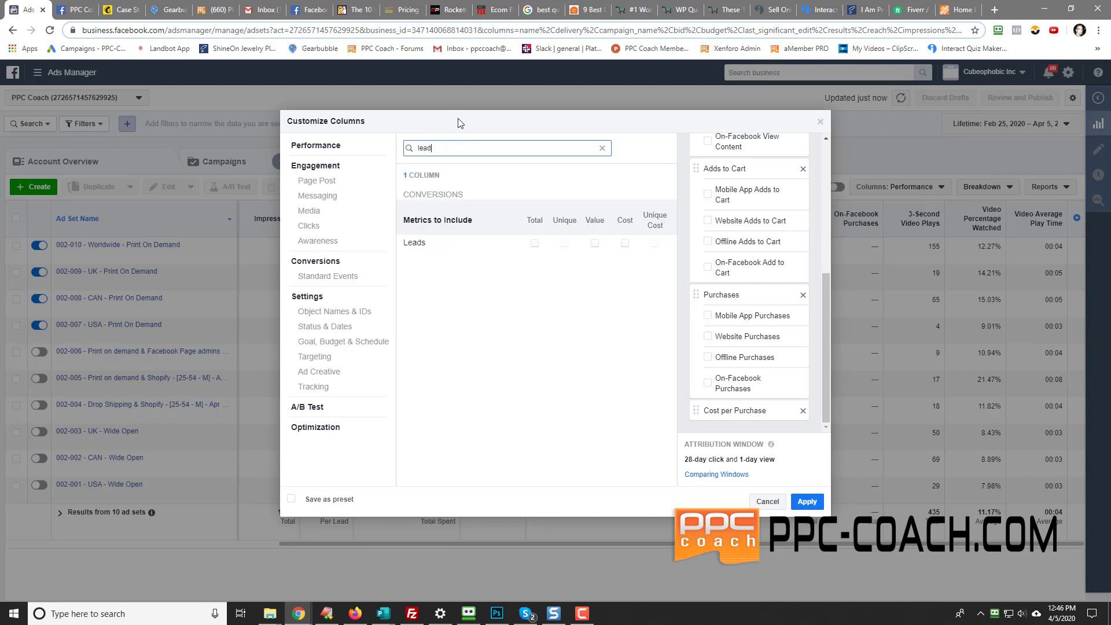
left_click(534, 243)
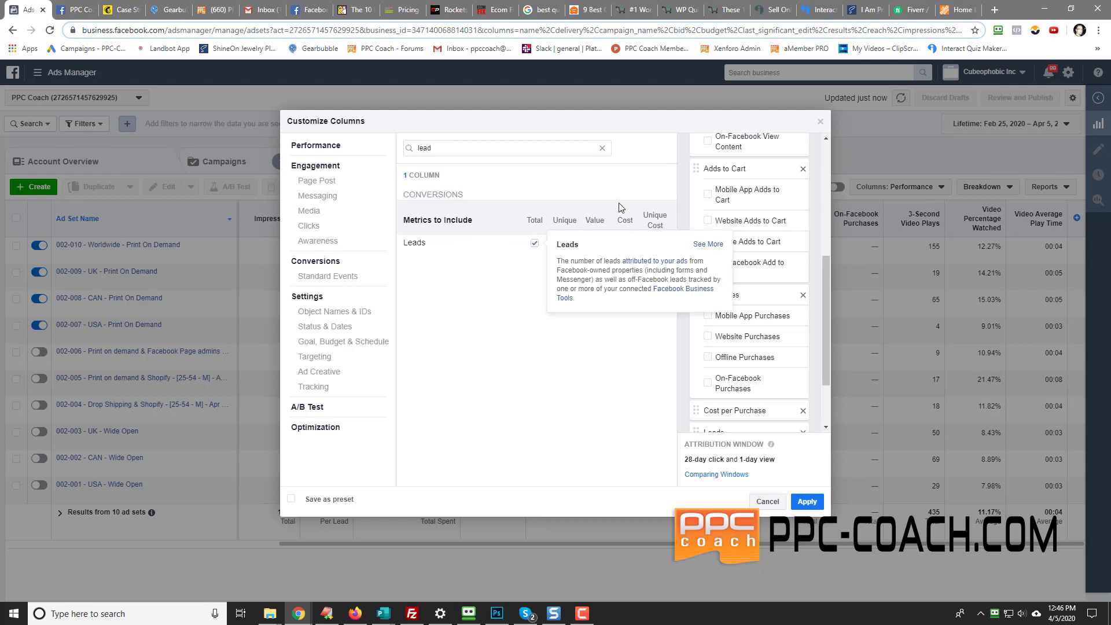
left_click(534, 243)
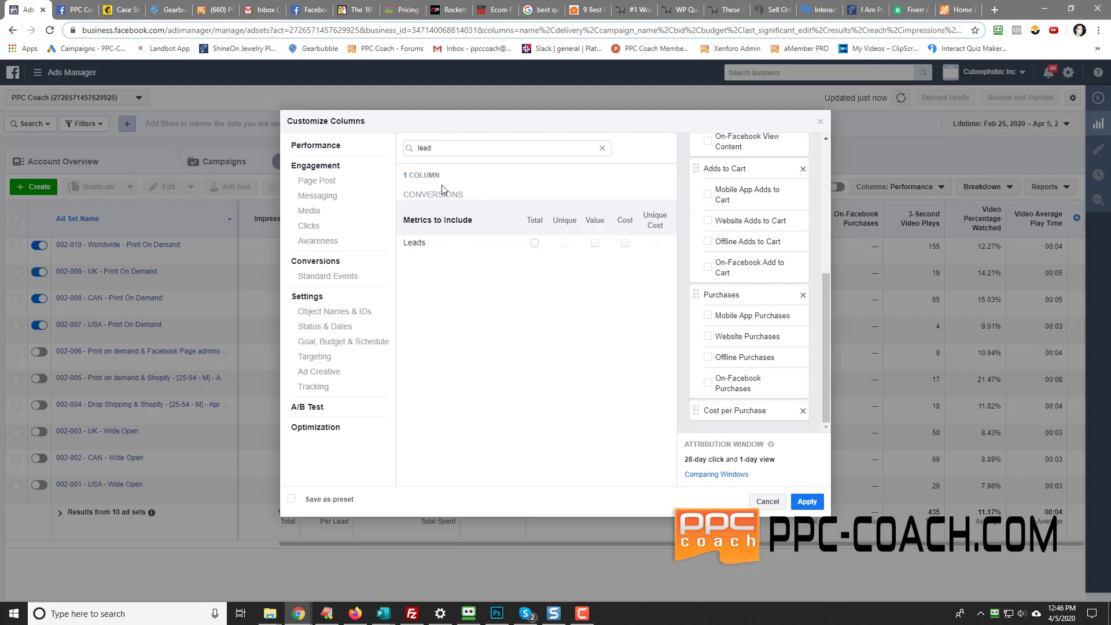
double_click(436, 149)
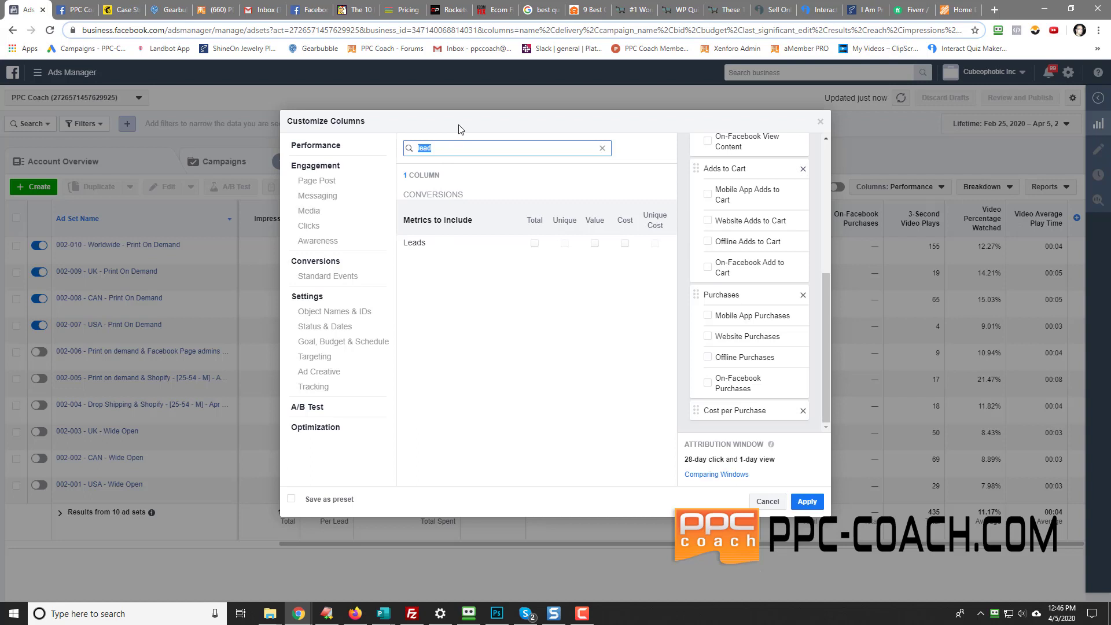
Step: Search 'cpm' and add the CPM column
type("cpm")
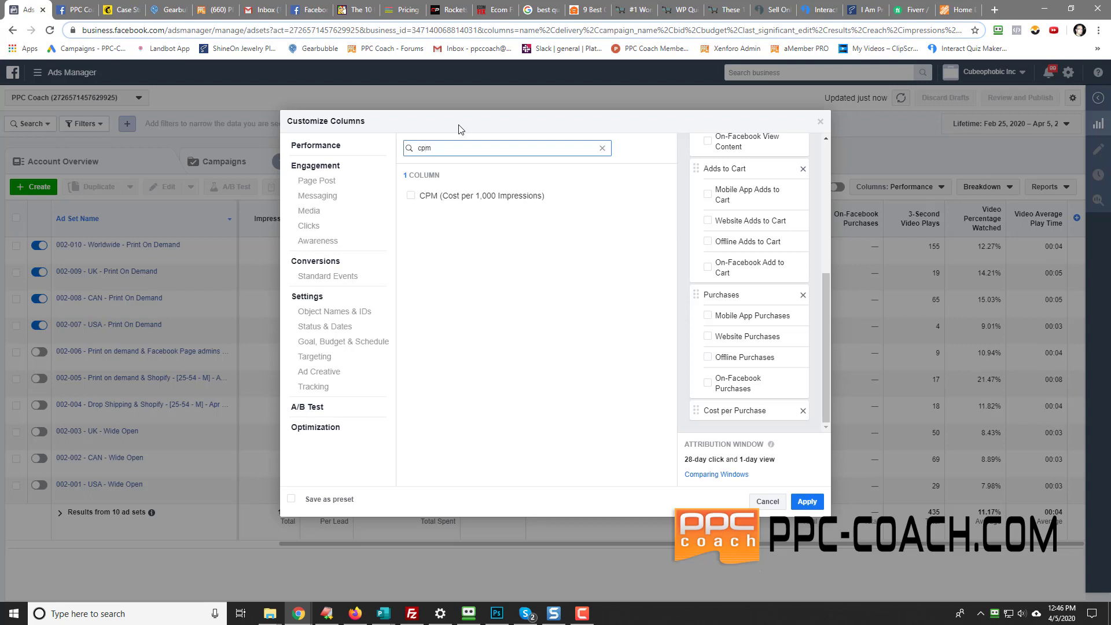
left_click(463, 196)
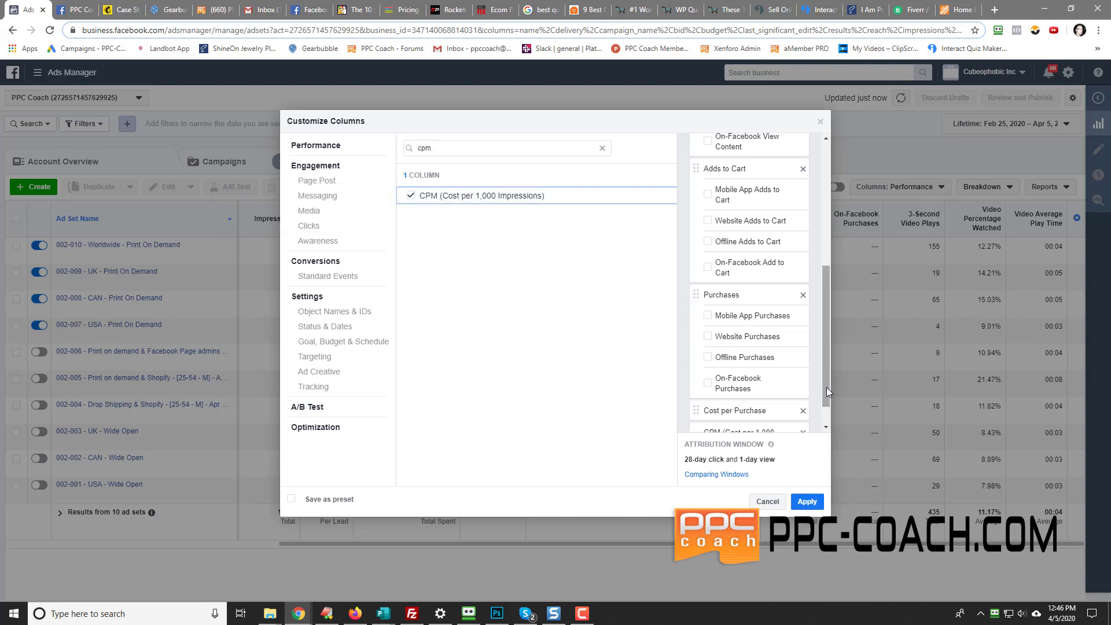
scroll(826, 392, "down", 1)
Step: Add the Purchase ROAS total without website or mobile app breakdowns, then apply the columns
double_click(424, 148)
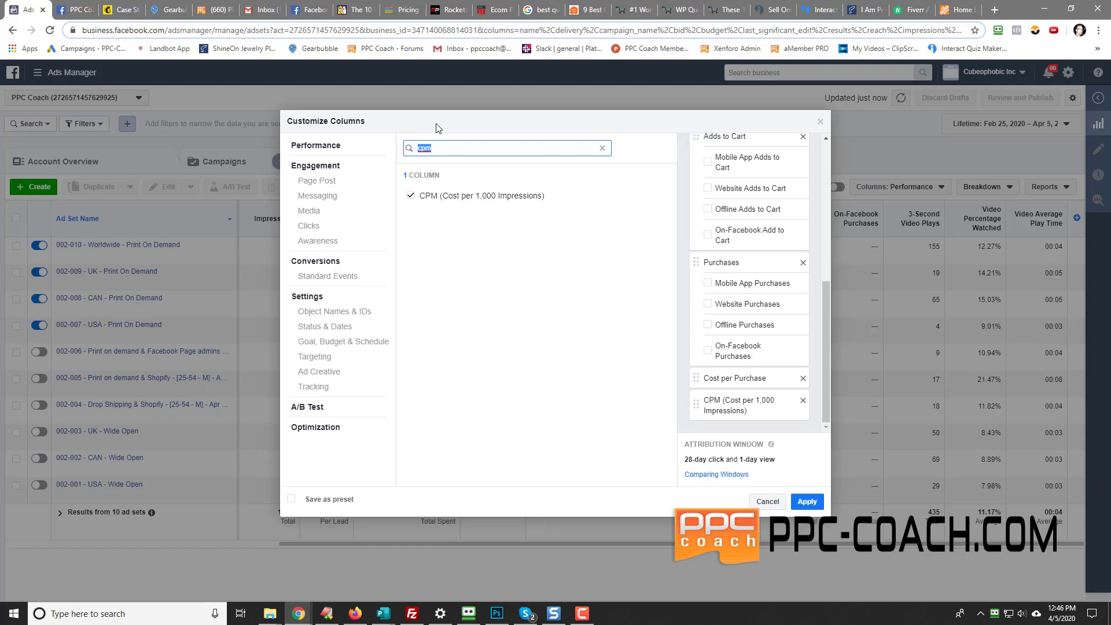
type("roas")
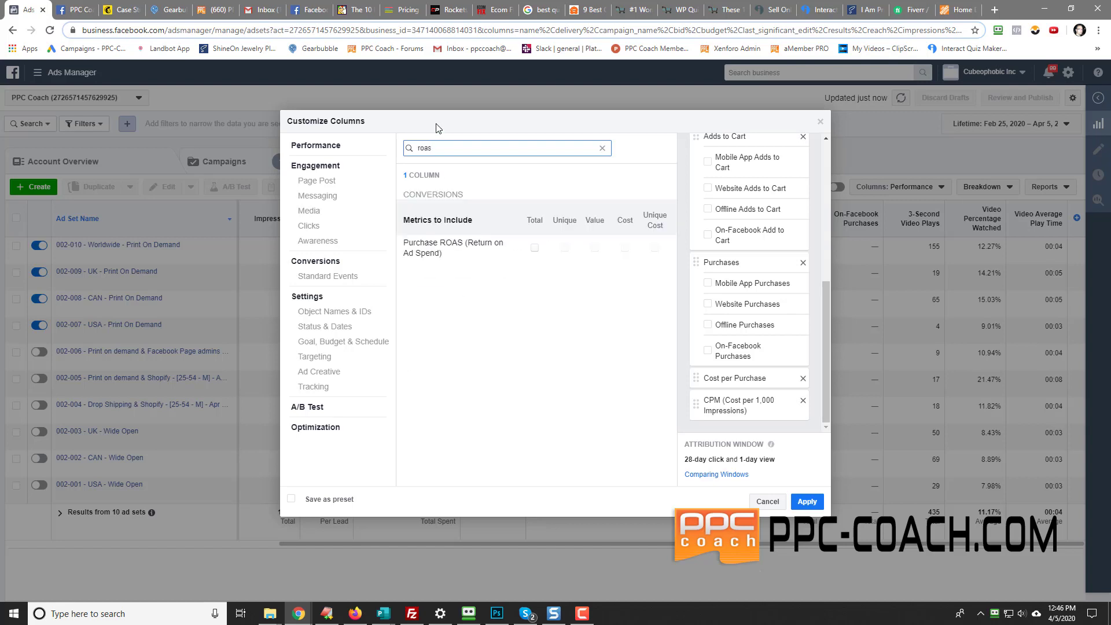
left_click(534, 248)
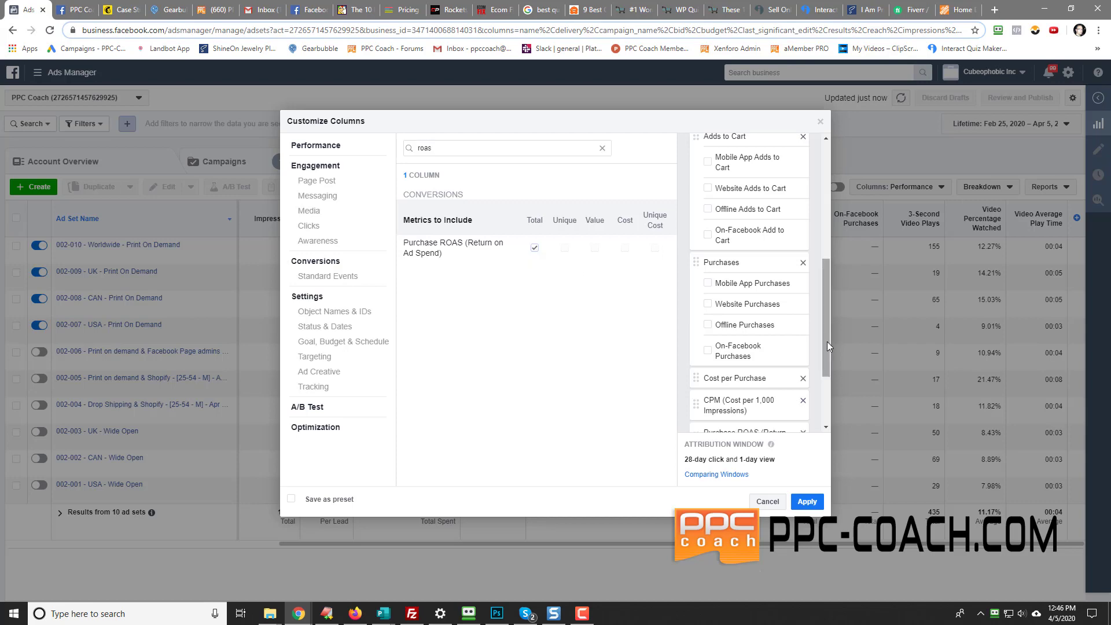
left_click_drag(827, 341, 827, 409)
left_click(708, 360)
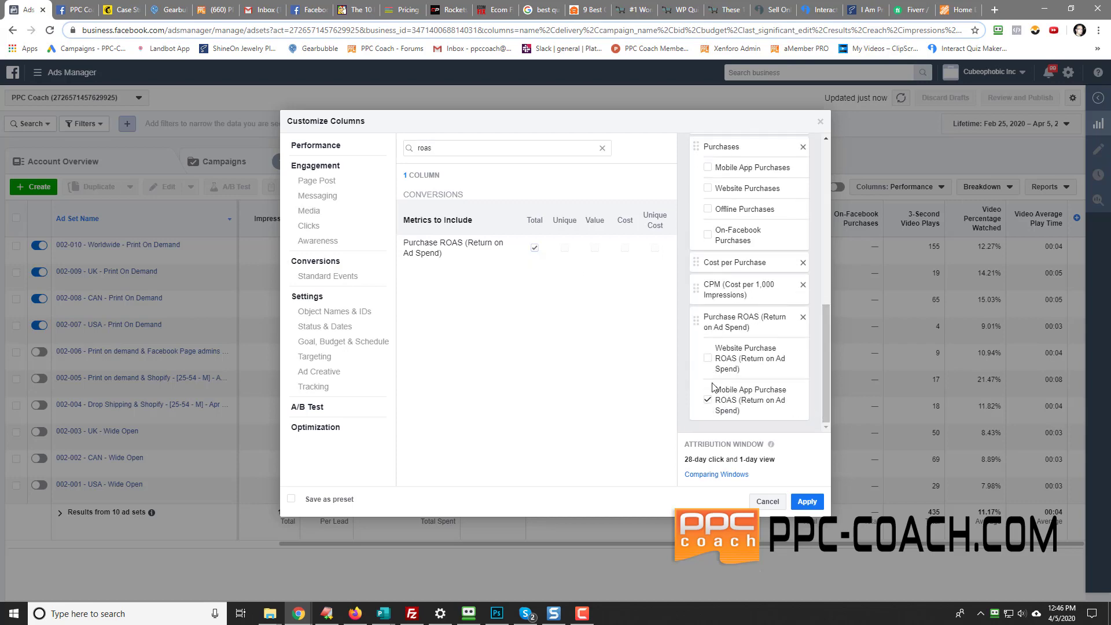
left_click(707, 401)
left_click(806, 501)
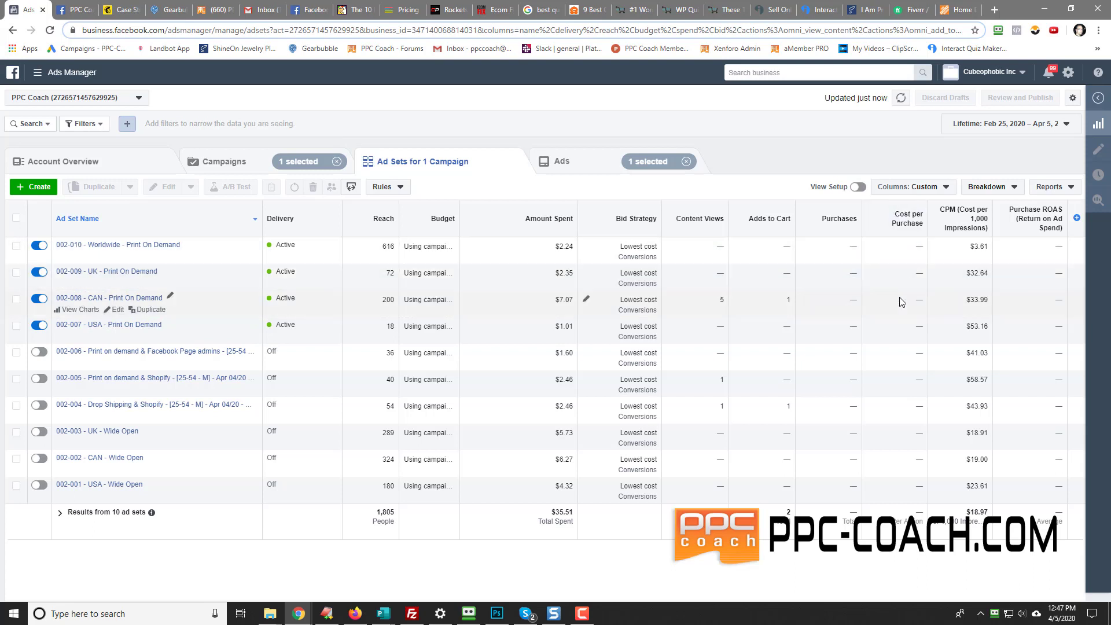
Step: Save the custom column layout as a preset named 'Check' and set it as default
left_click(920, 187)
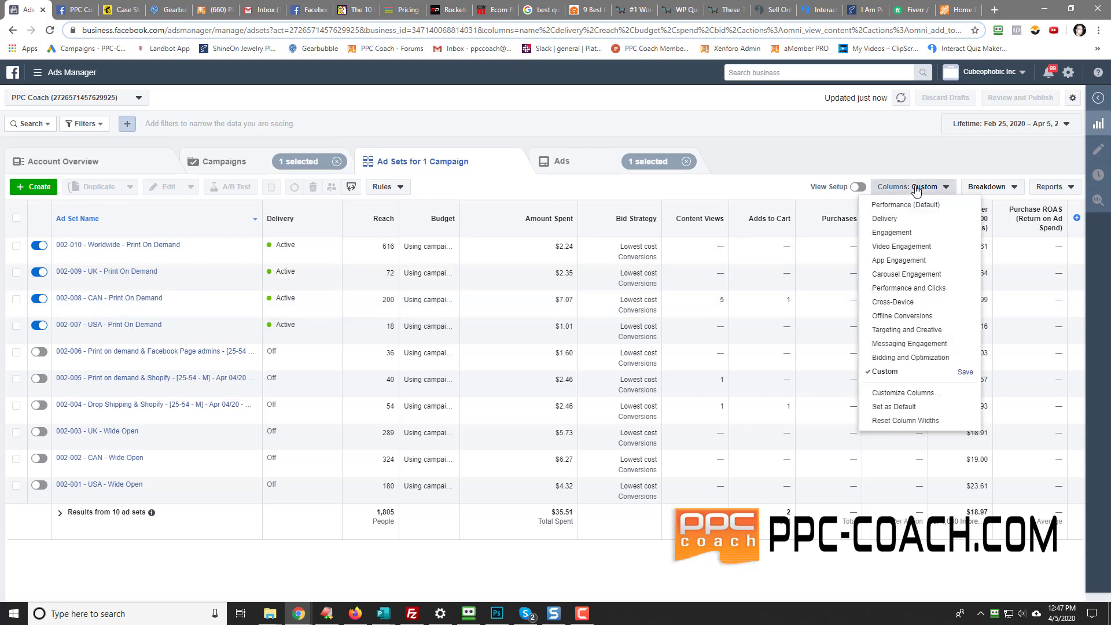
left_click(964, 372)
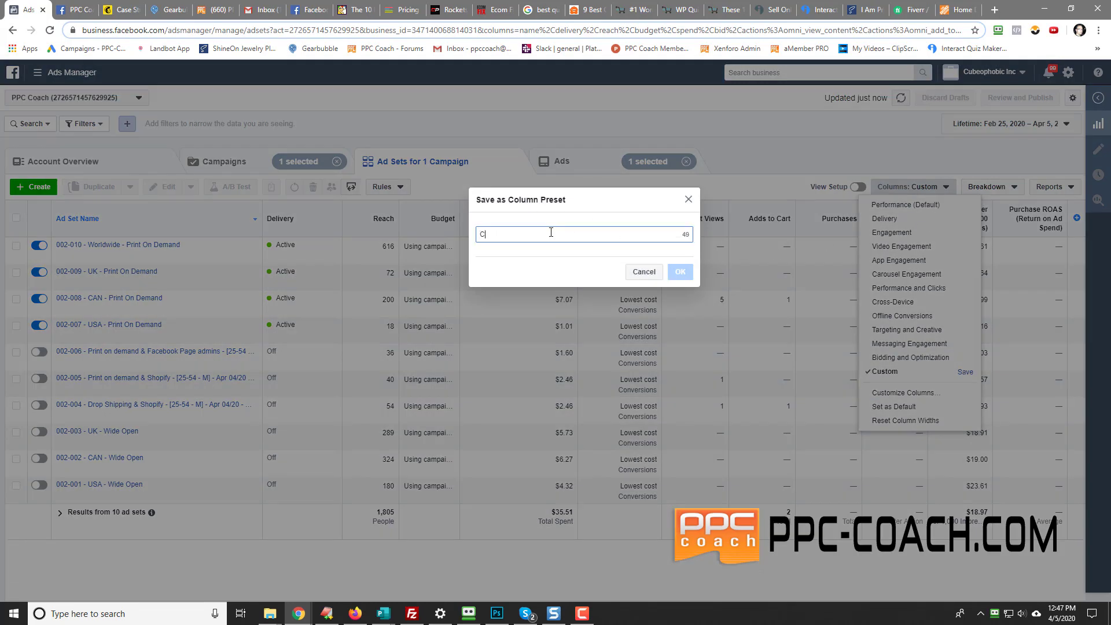
type("heck")
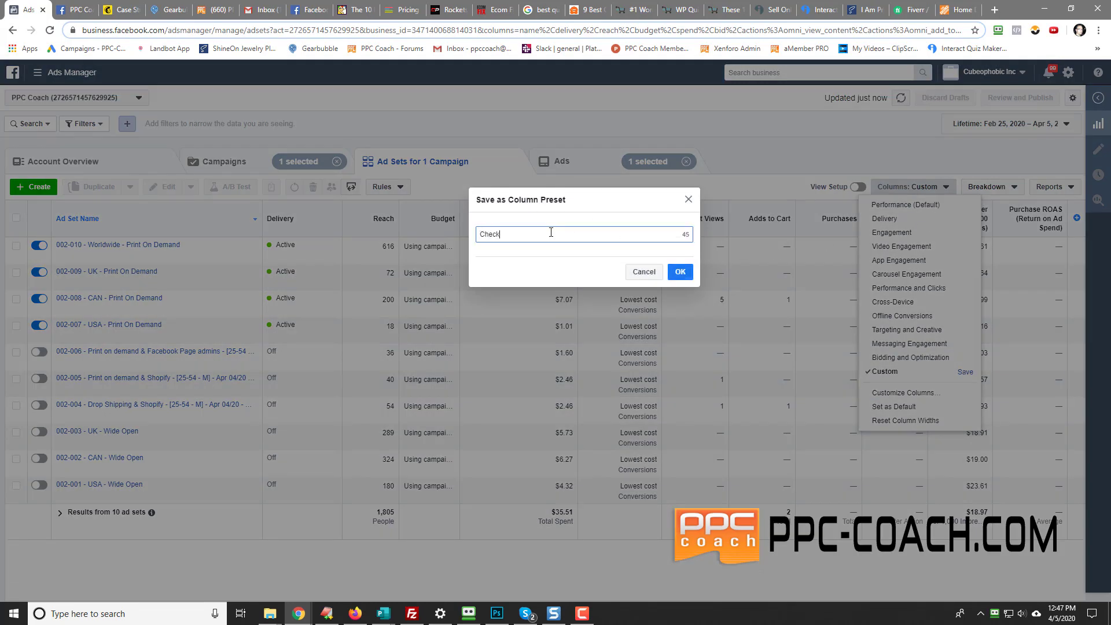
left_click(675, 272)
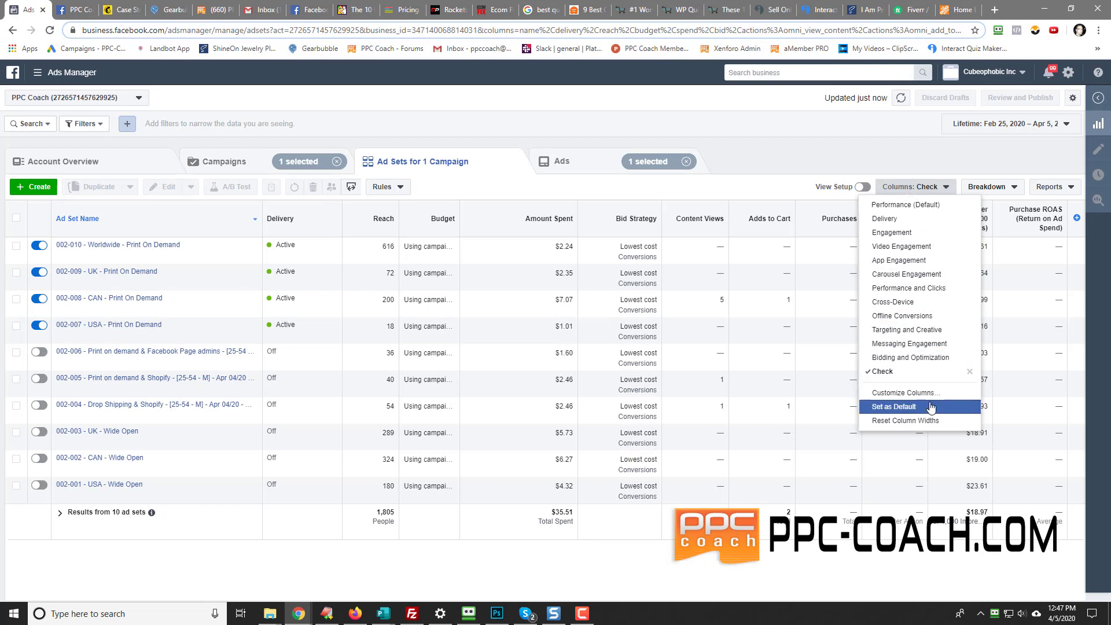
left_click(911, 408)
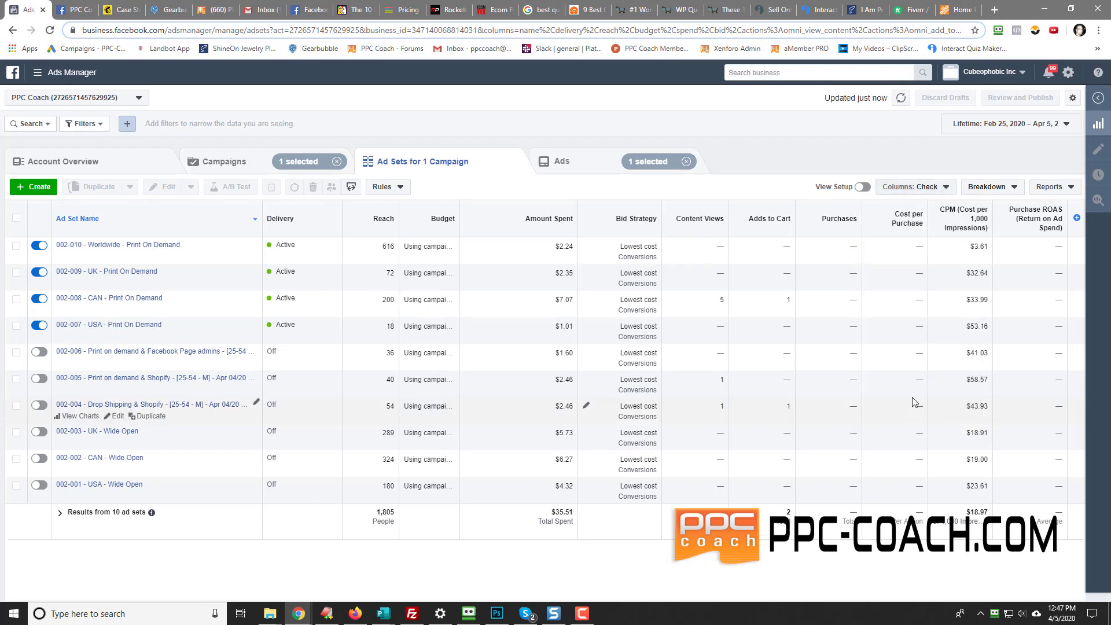
left_click(905, 193)
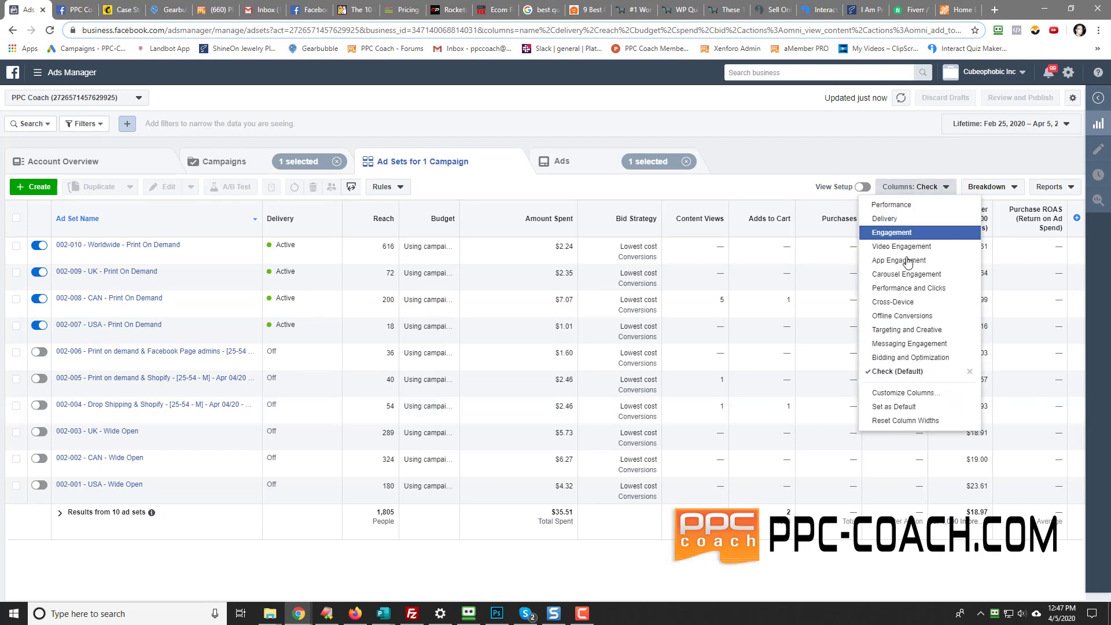
Step: Add the Leads total and Cost per Lead, without Website, Offline or On-Facebook lead breakdowns
left_click(918, 397)
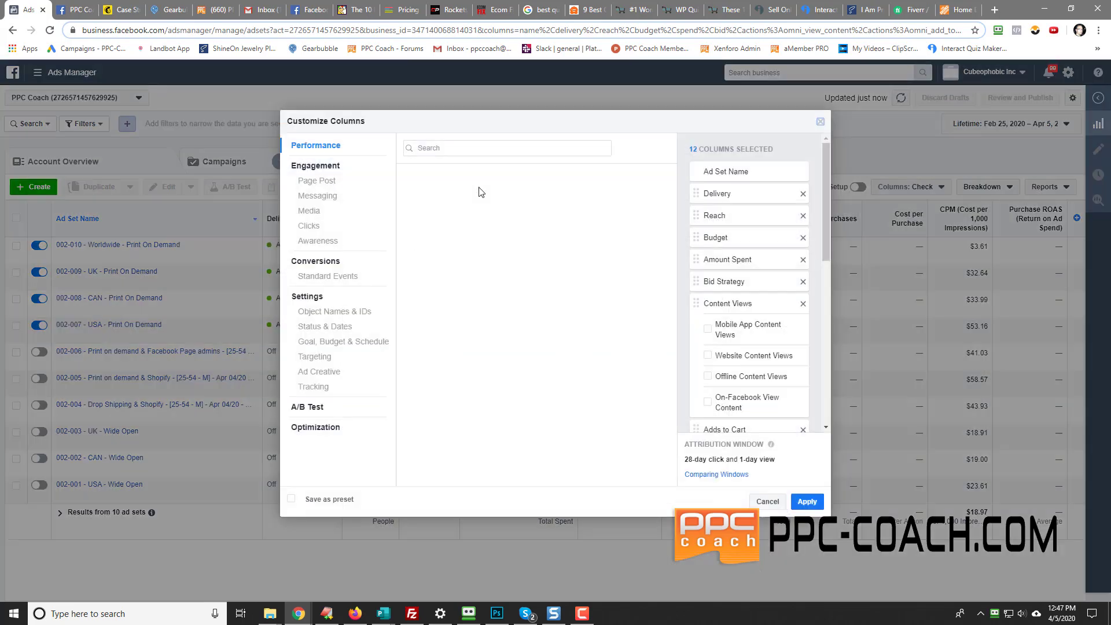
left_click(437, 147)
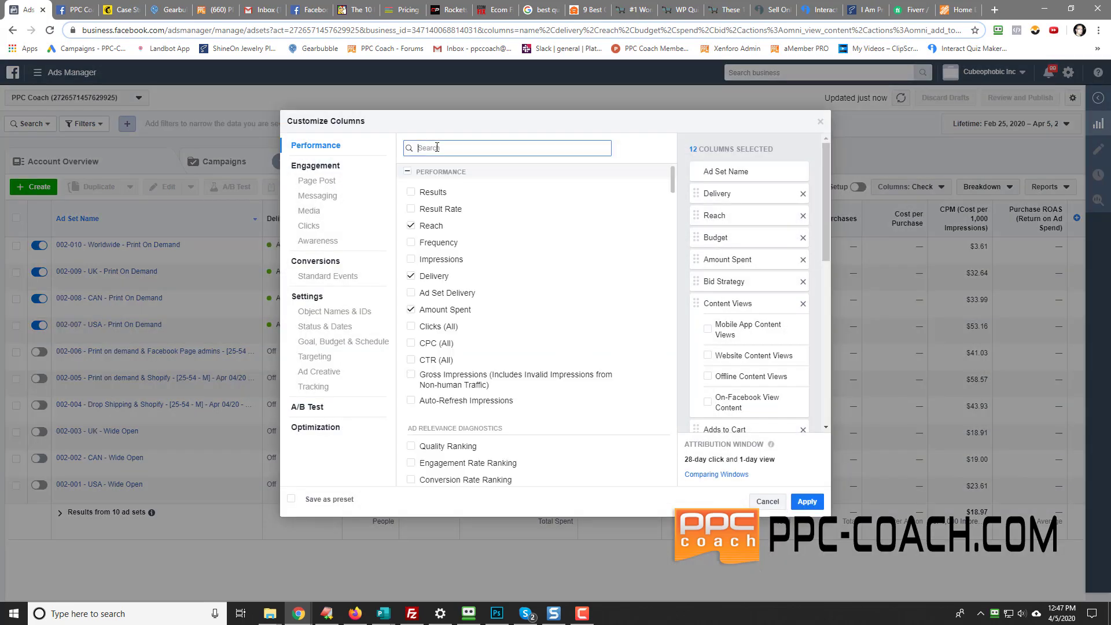
type("lead")
left_click(534, 243)
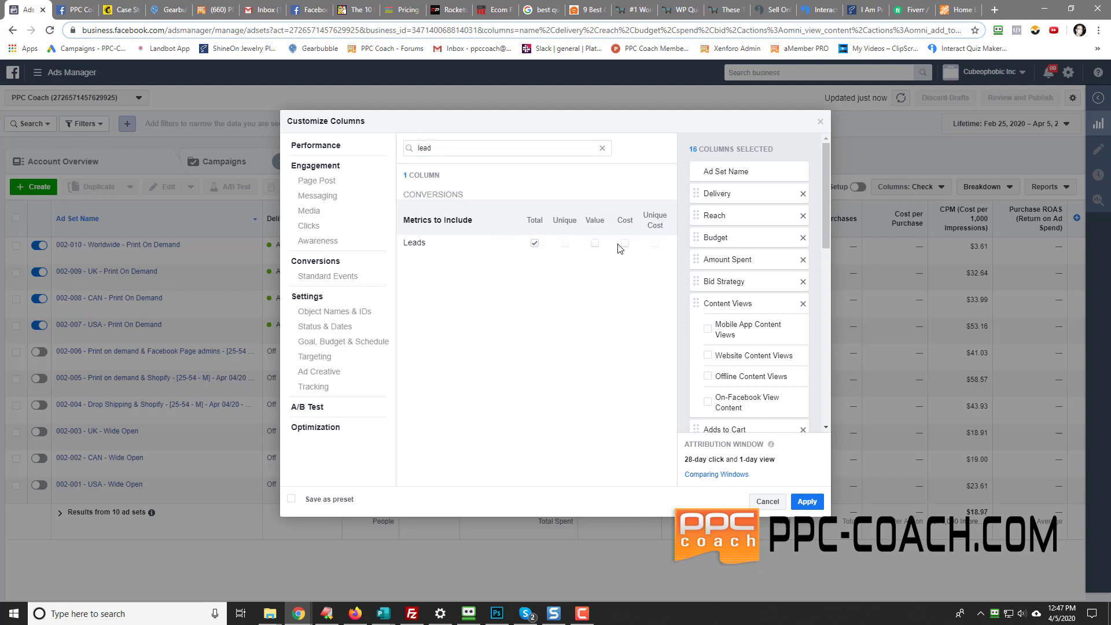
left_click(624, 243)
left_click_drag(824, 226, 844, 411)
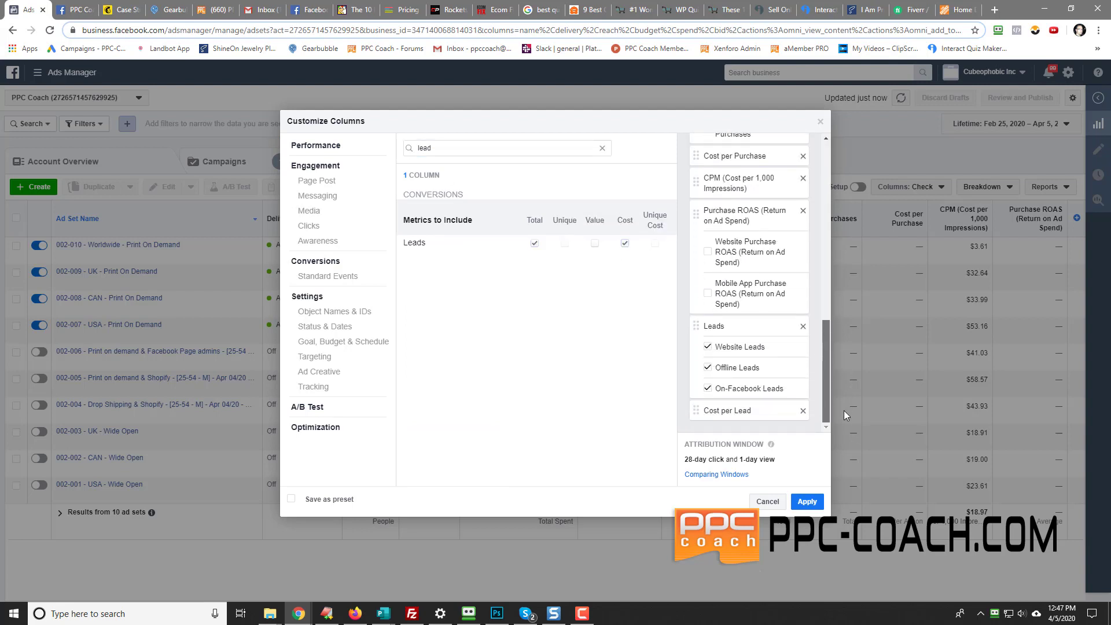
left_click(708, 347)
left_click(708, 369)
left_click(708, 388)
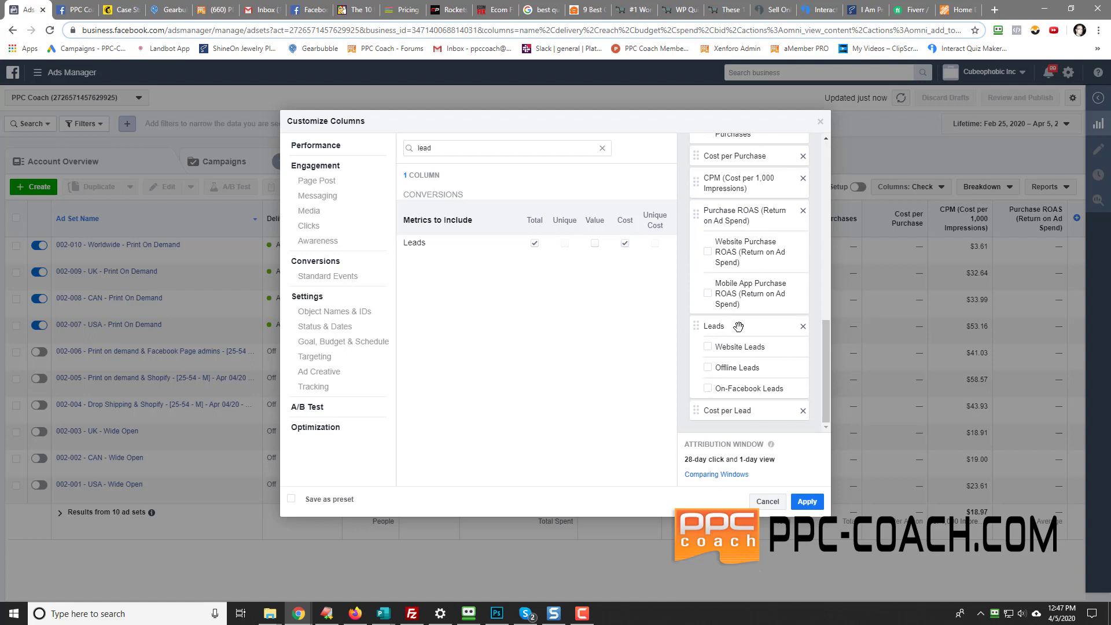
Step: Reorder the selected columns after Cost per Purchase to: Leads, Cost per Lead, CPM, Purchase ROAS
left_click_drag(739, 322, 741, 370)
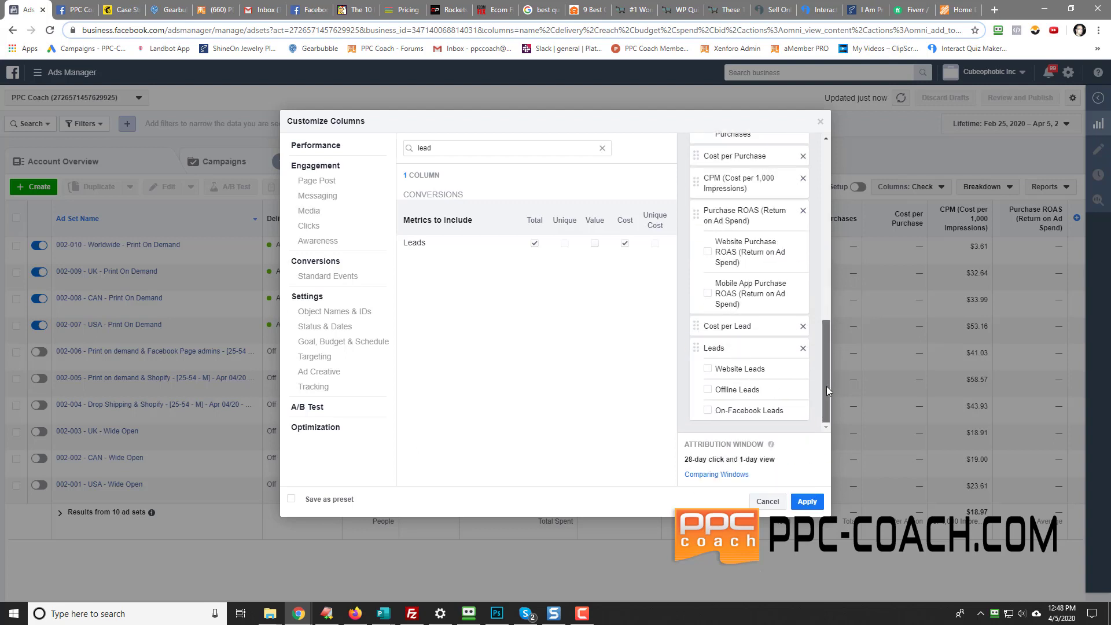
left_click_drag(738, 327, 749, 413)
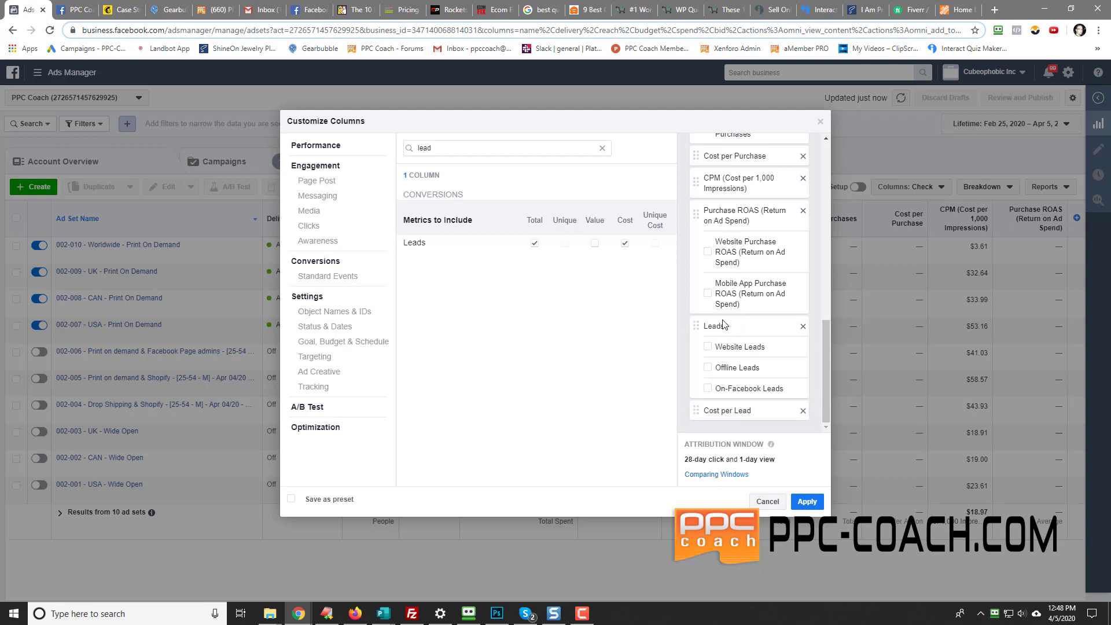
left_click_drag(712, 211, 739, 313)
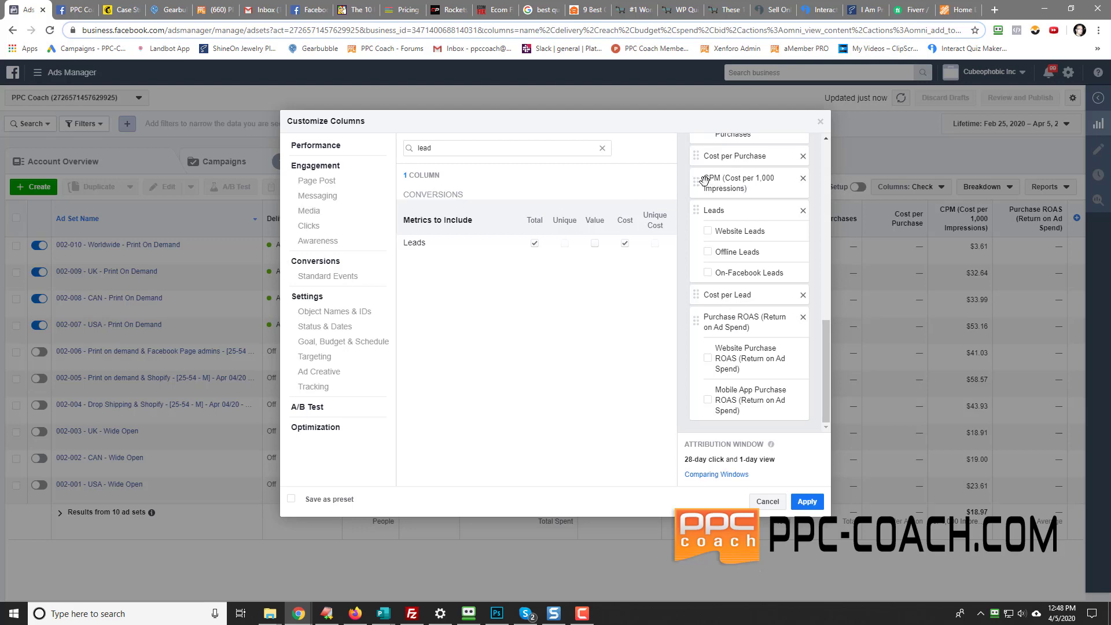
left_click_drag(697, 180, 707, 291)
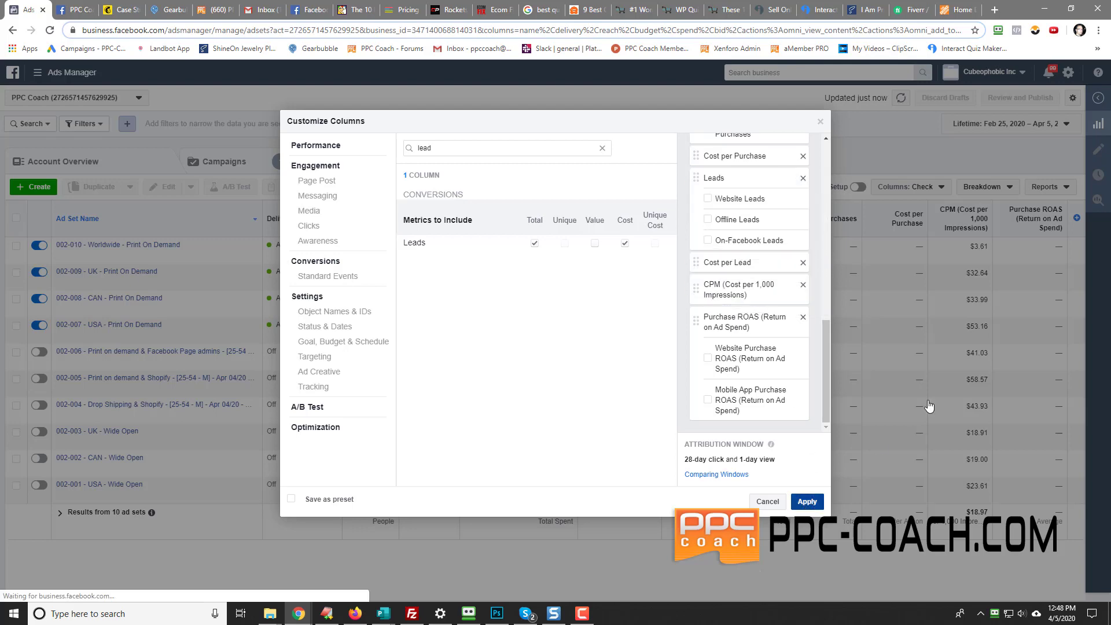
Step: Apply the reordered columns to the table and save the layout as a preset named 'Lead Check'
left_click(806, 501)
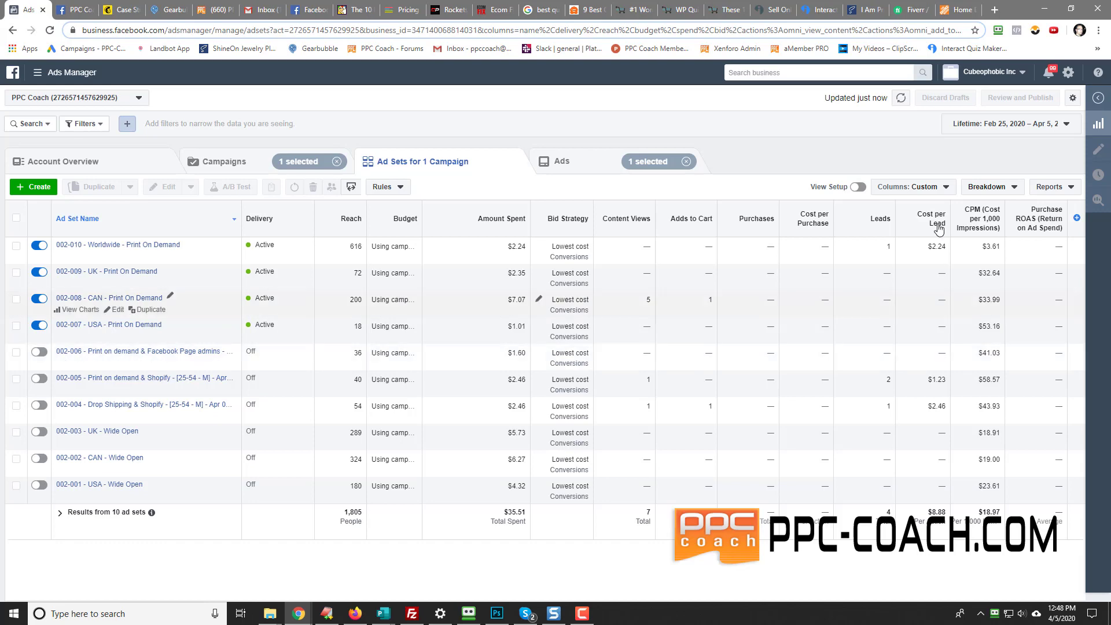
left_click(929, 191)
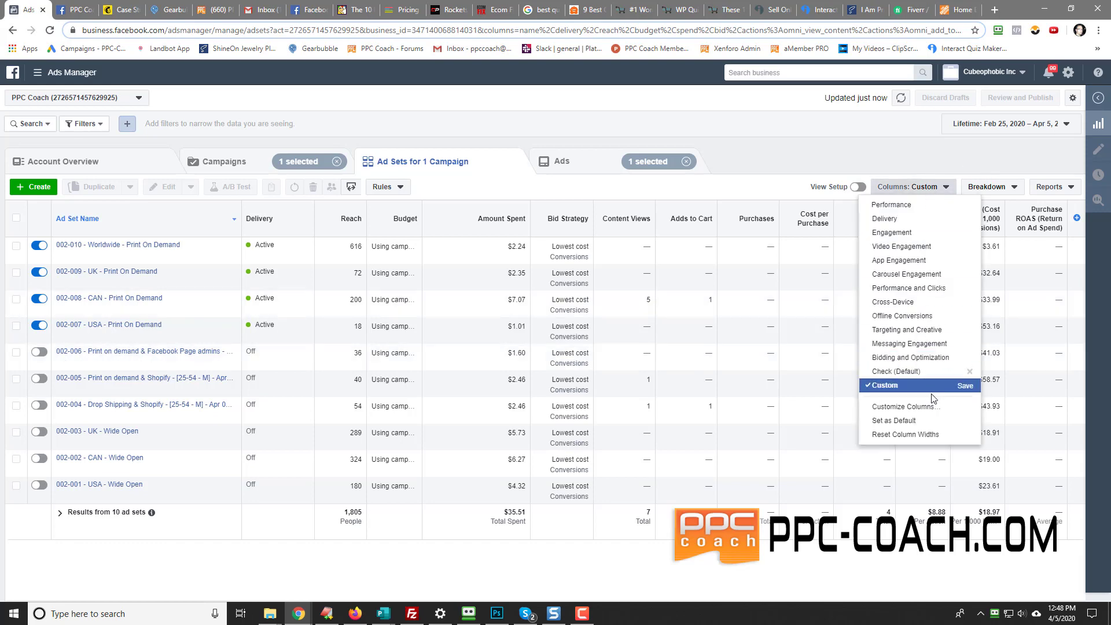
left_click(965, 385)
left_click(586, 234)
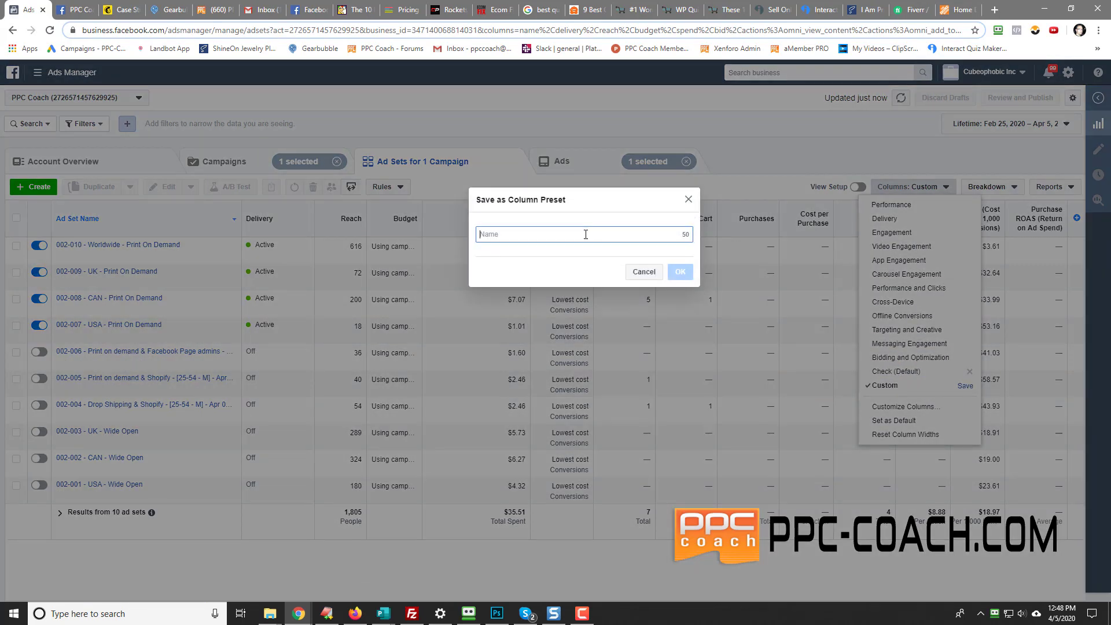
type("Lead Check")
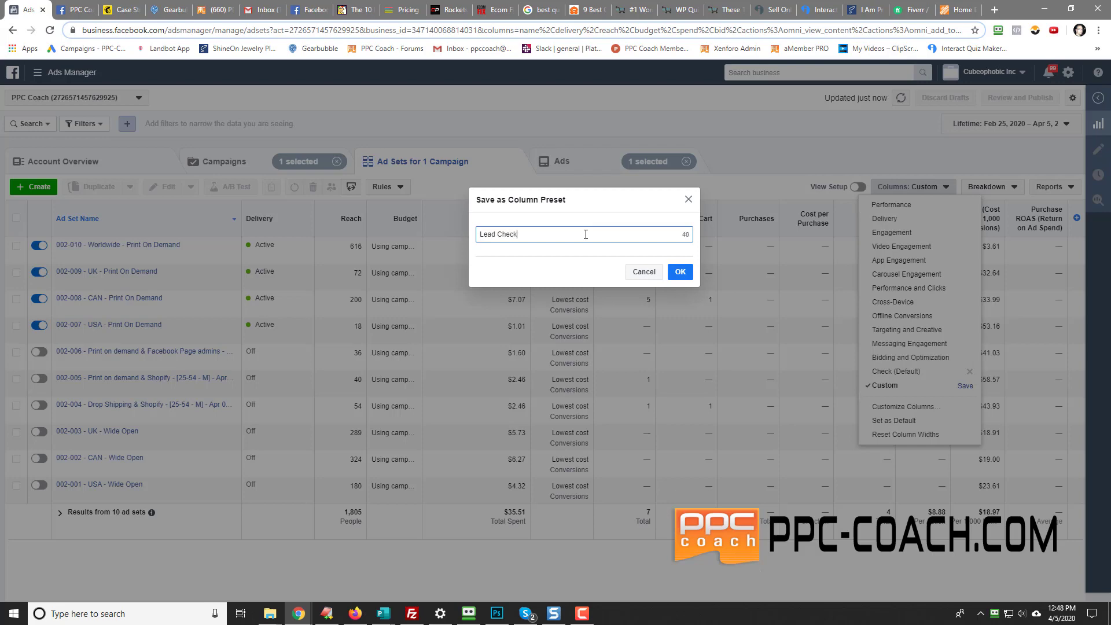
left_click(679, 272)
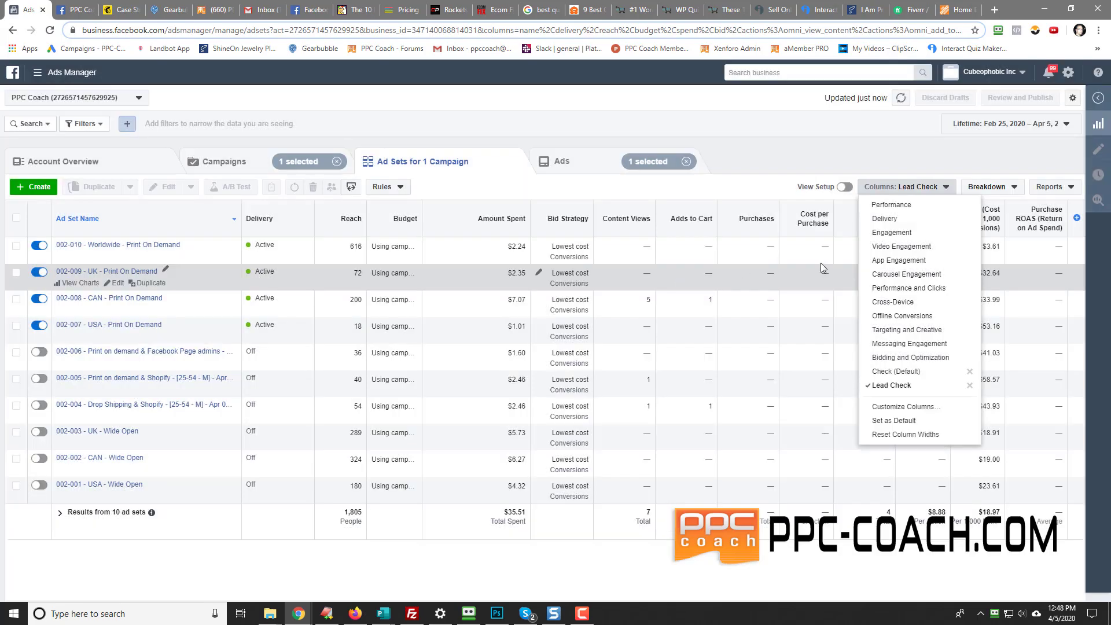
Step: Switch from Check (Default) to Lead Check and back to Check (Default) to compare them
left_click(902, 370)
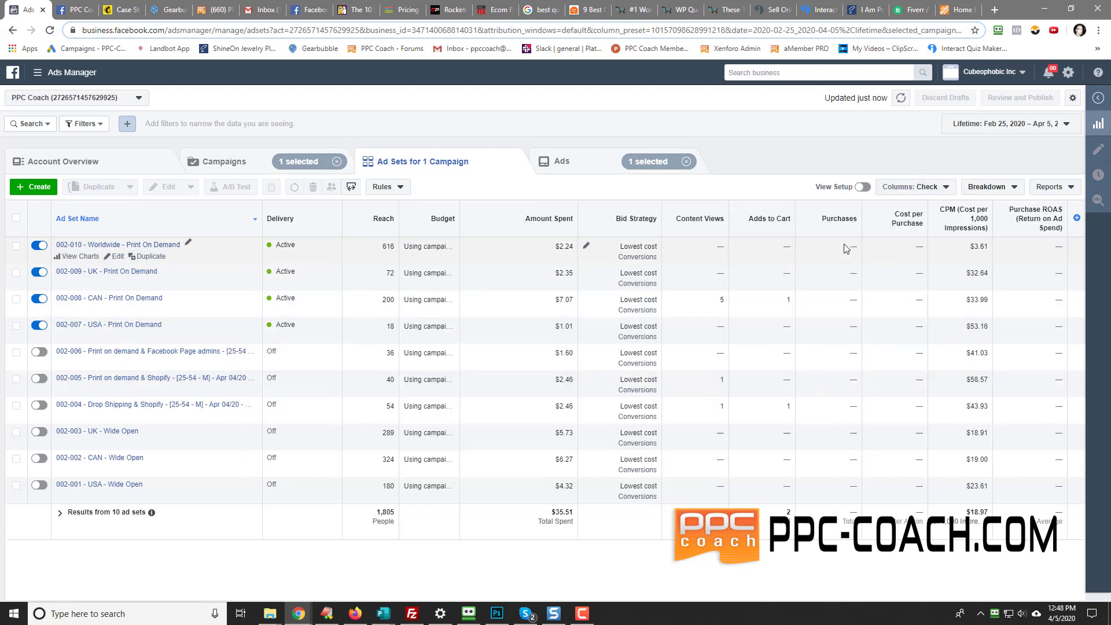
left_click(924, 187)
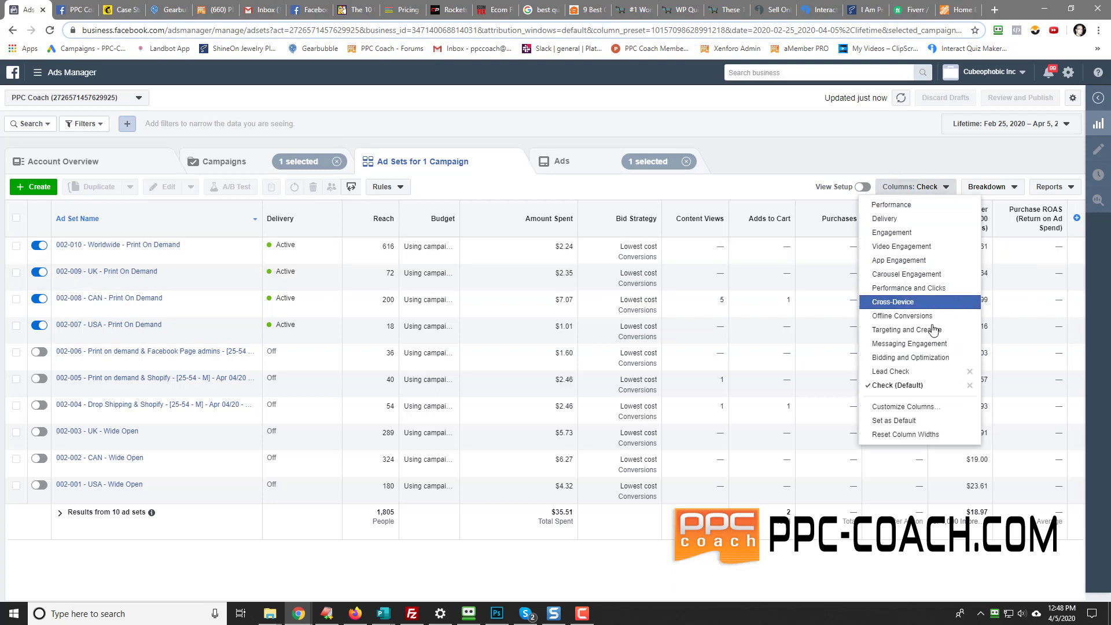
left_click(894, 370)
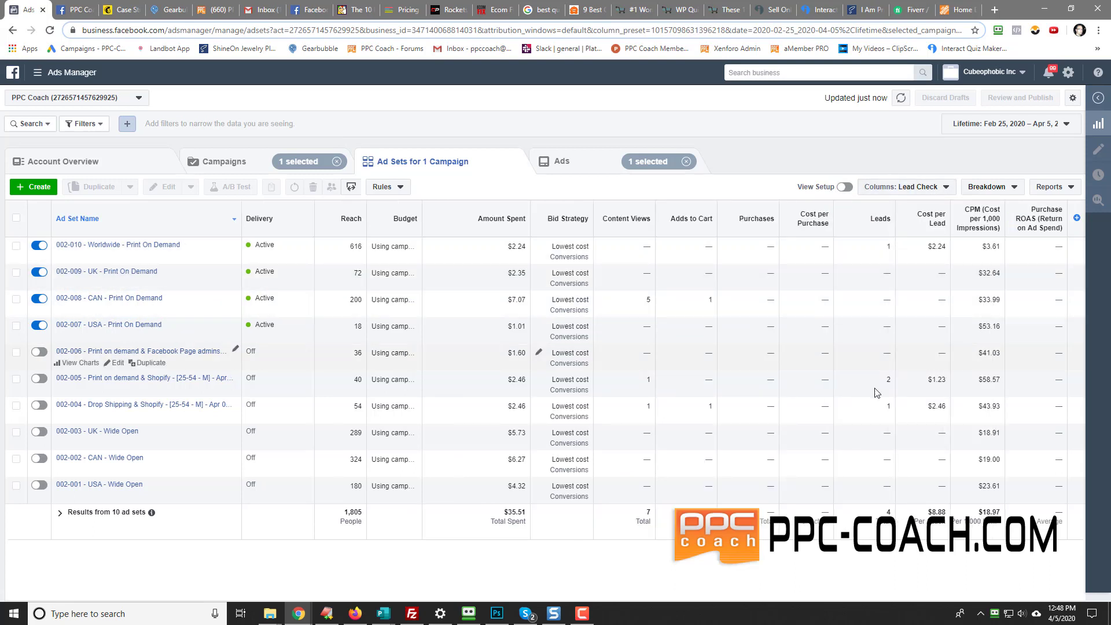
left_click(891, 187)
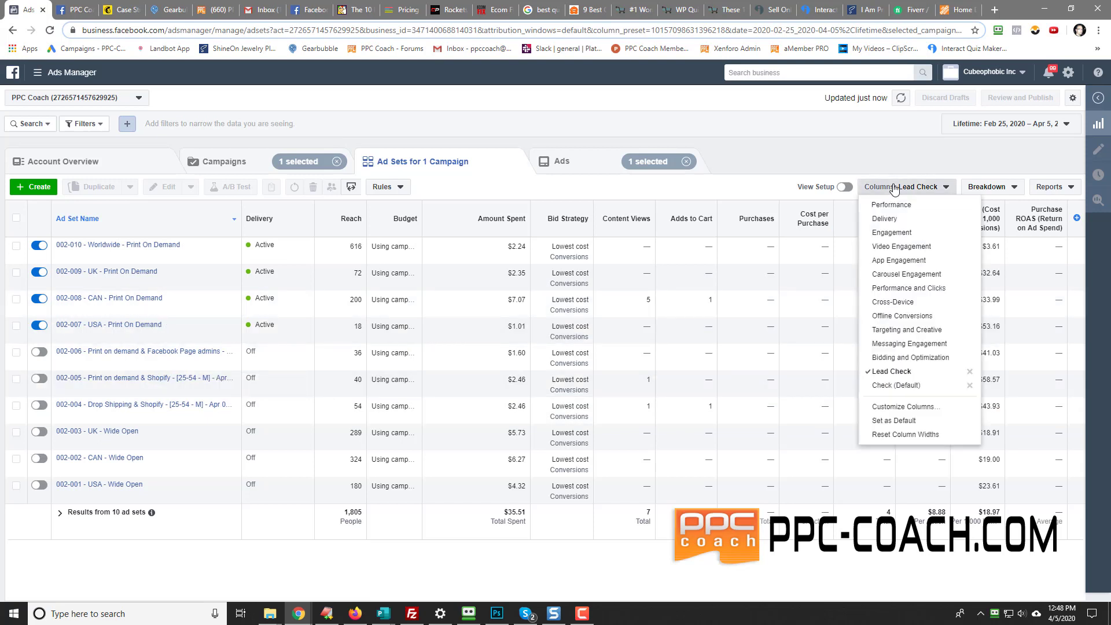
left_click(897, 385)
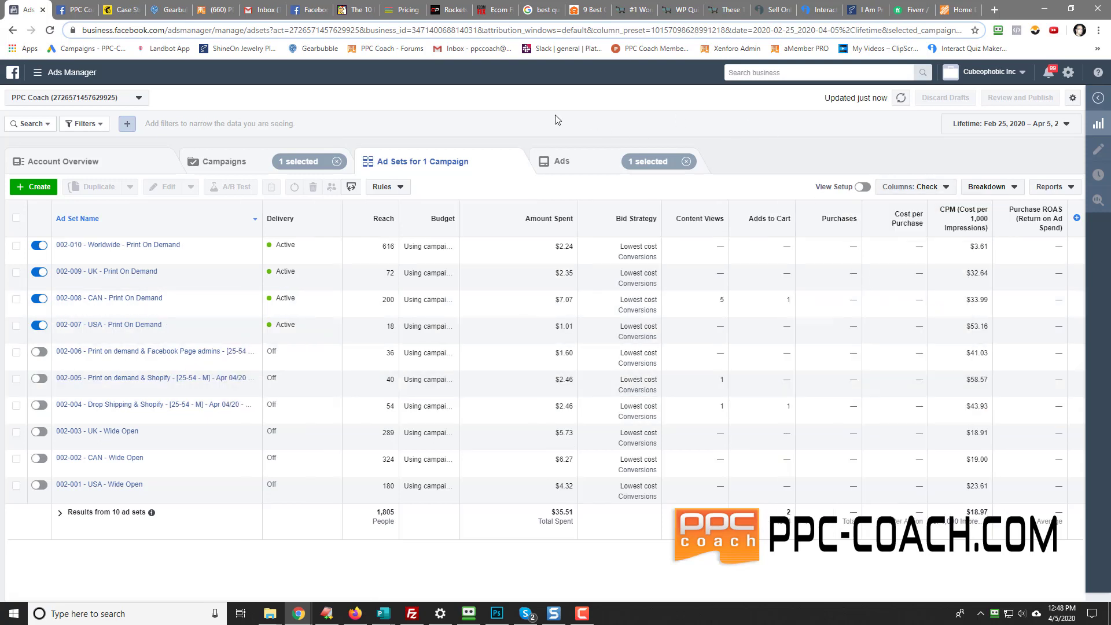